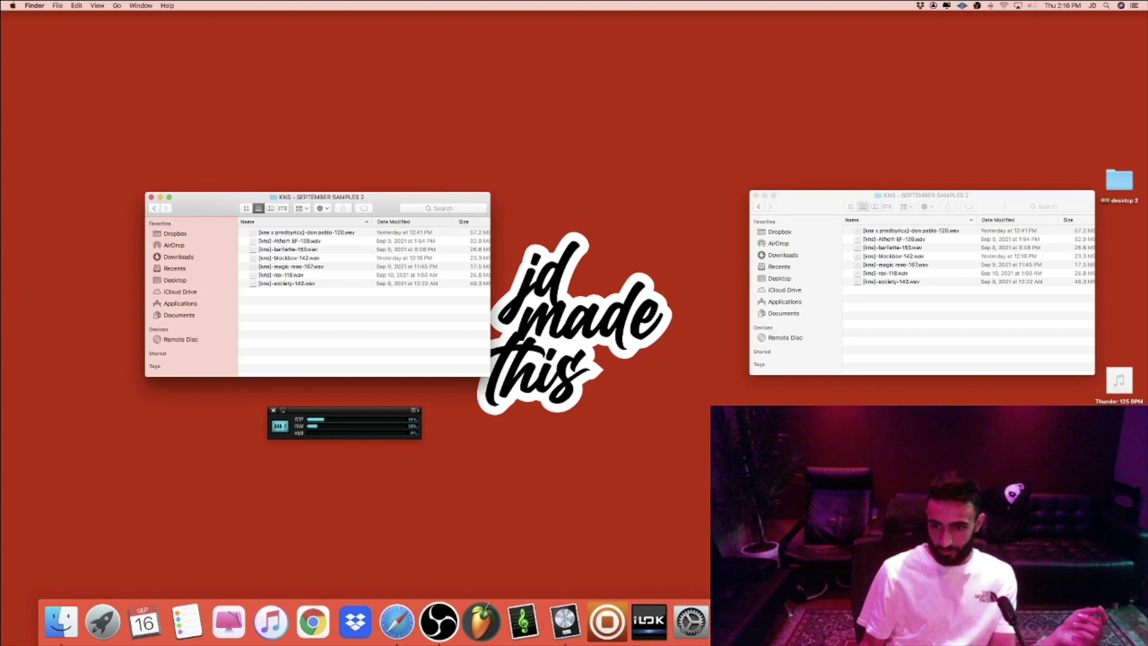
Switch to Logic Pro X and set the cycle range from bar 45 to bar 61
key(super+Tab)
scroll(597, 255, right, 5)
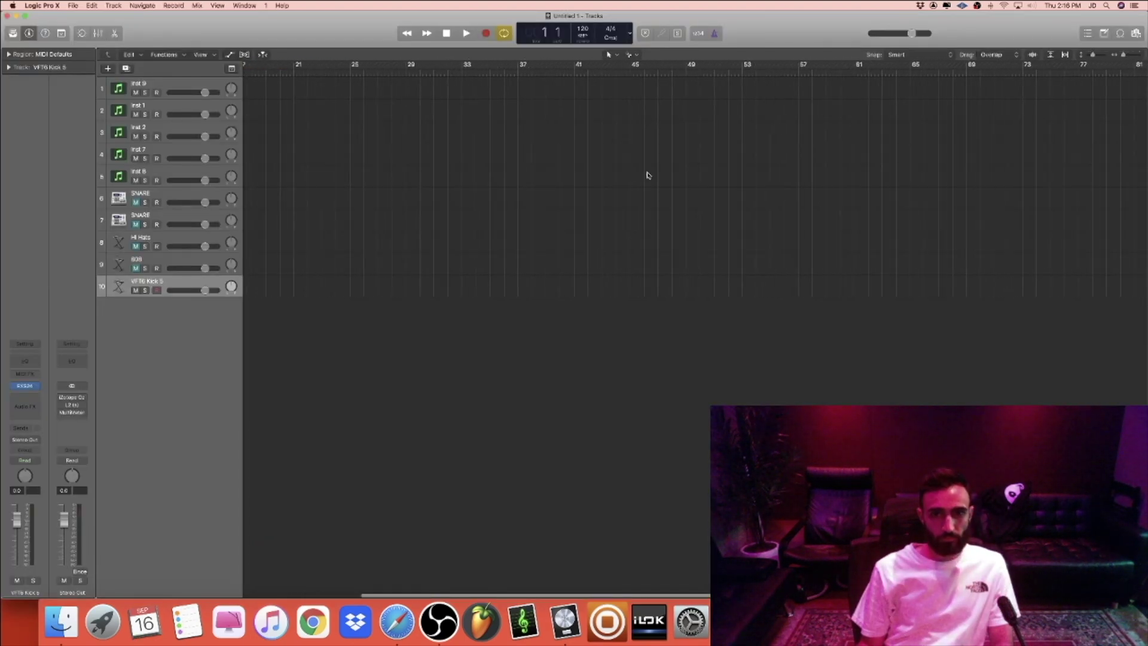
drag(634, 67, 854, 67)
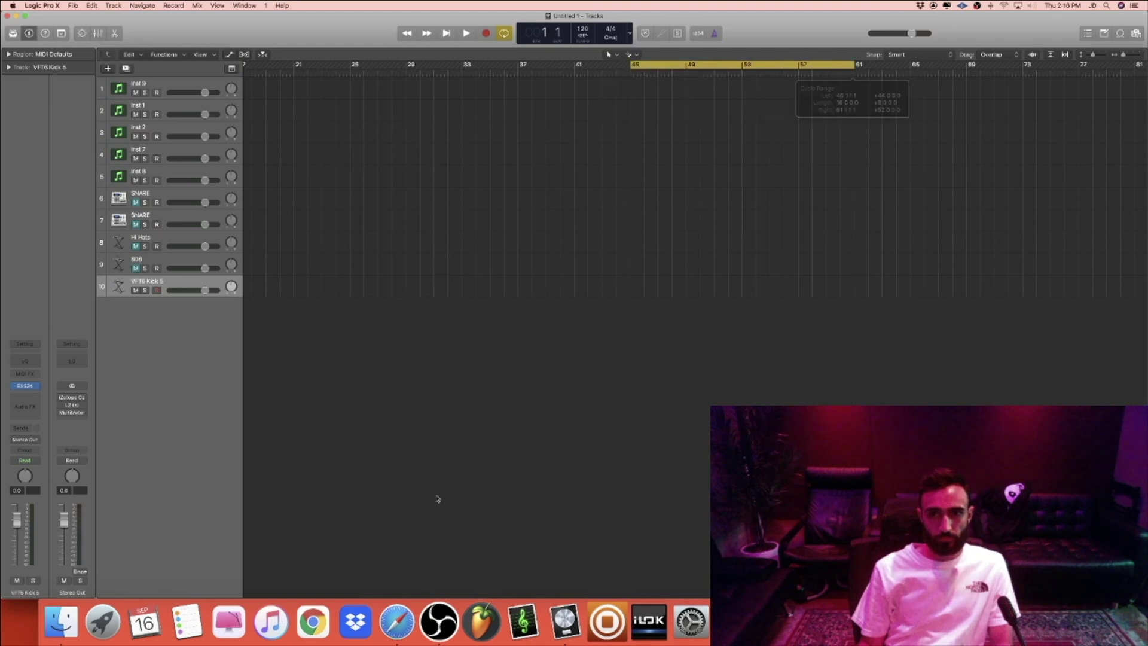
Audition several loops in Finder's KNS - SEPTEMBER SAMPLES 1 folder and minimize the Console mixer window
click(60, 633)
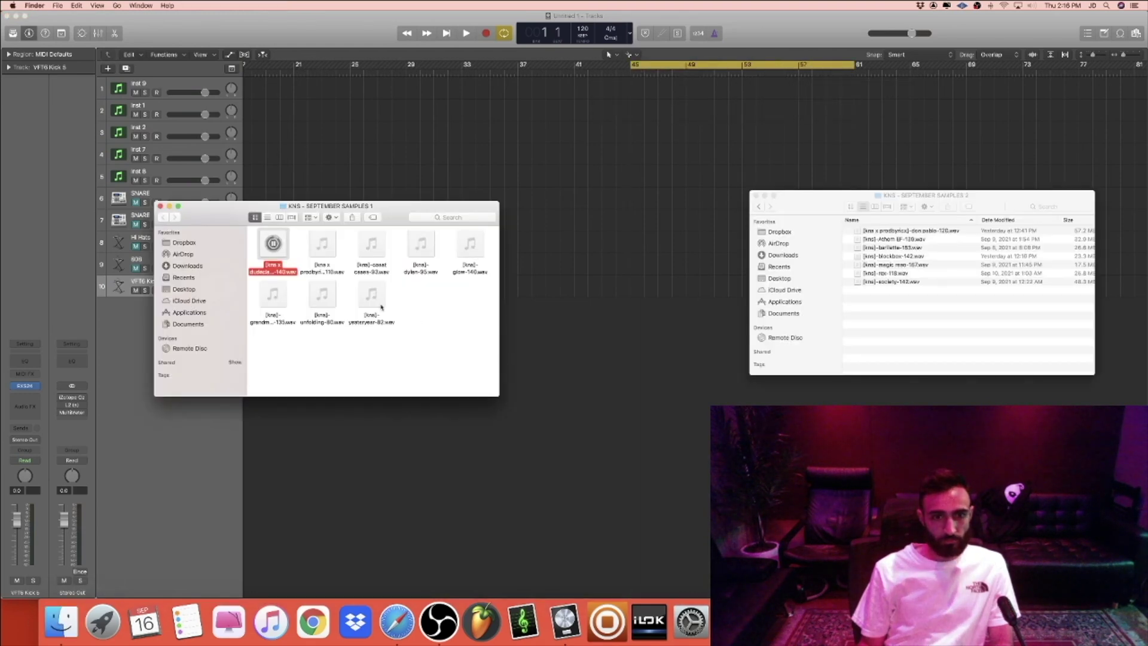
click(323, 244)
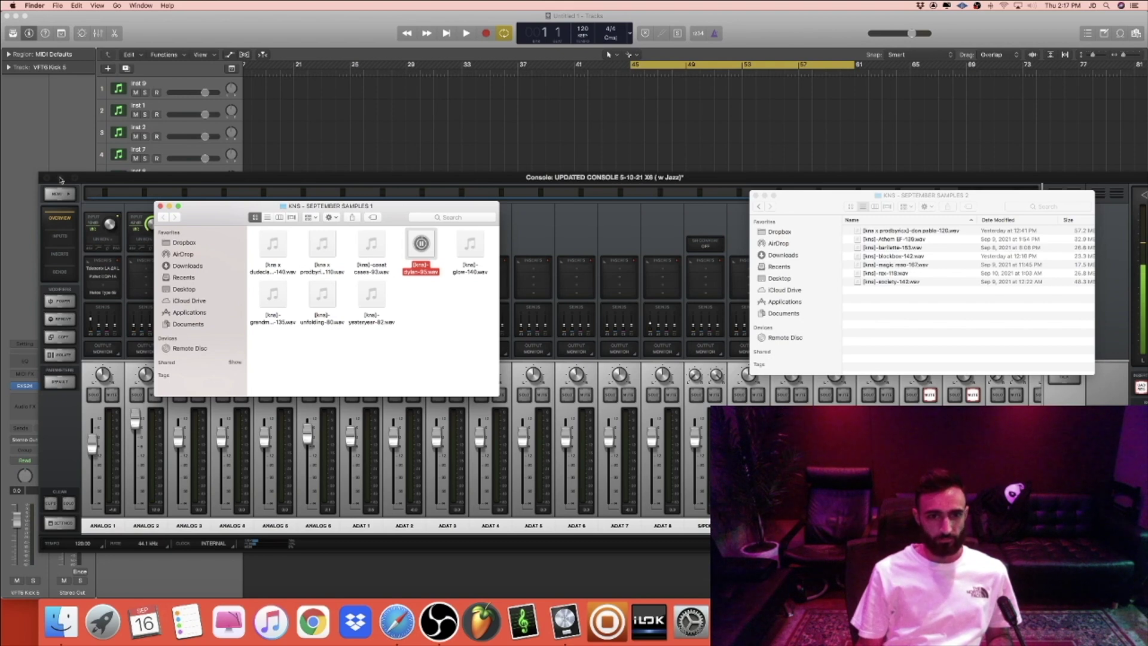
click(322, 294)
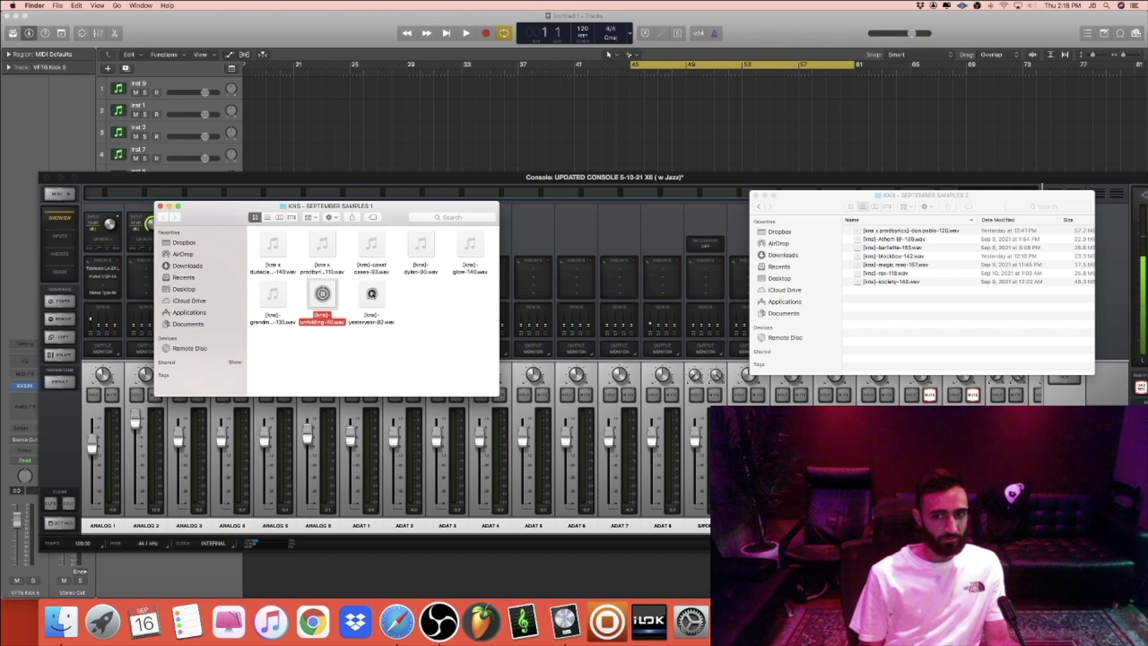
click(371, 294)
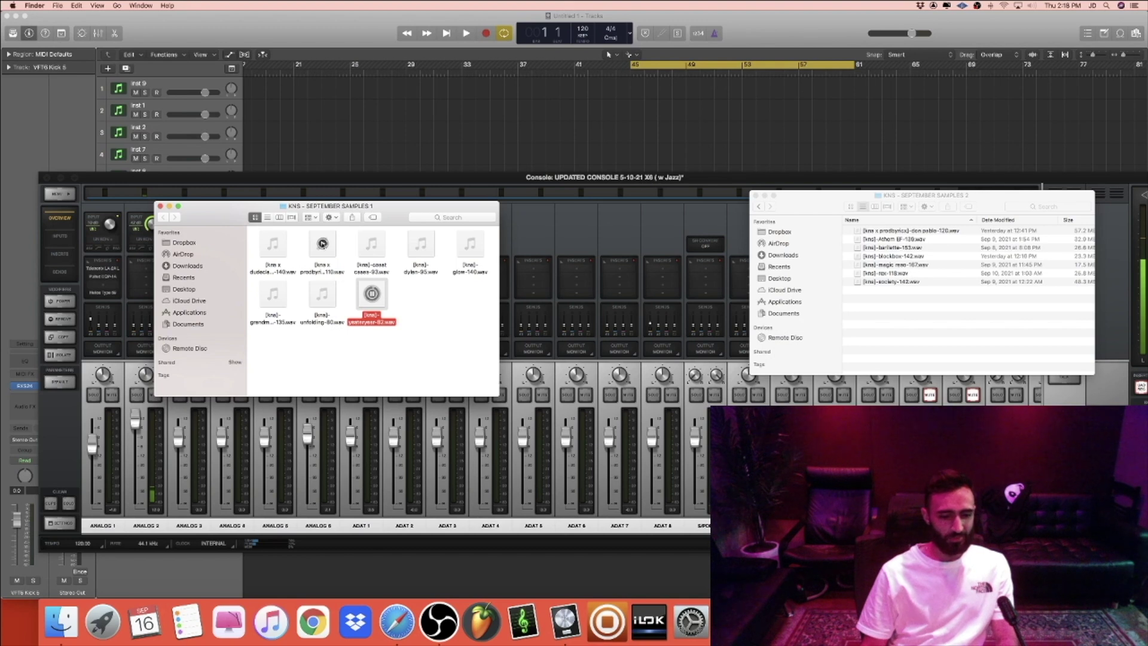
click(323, 243)
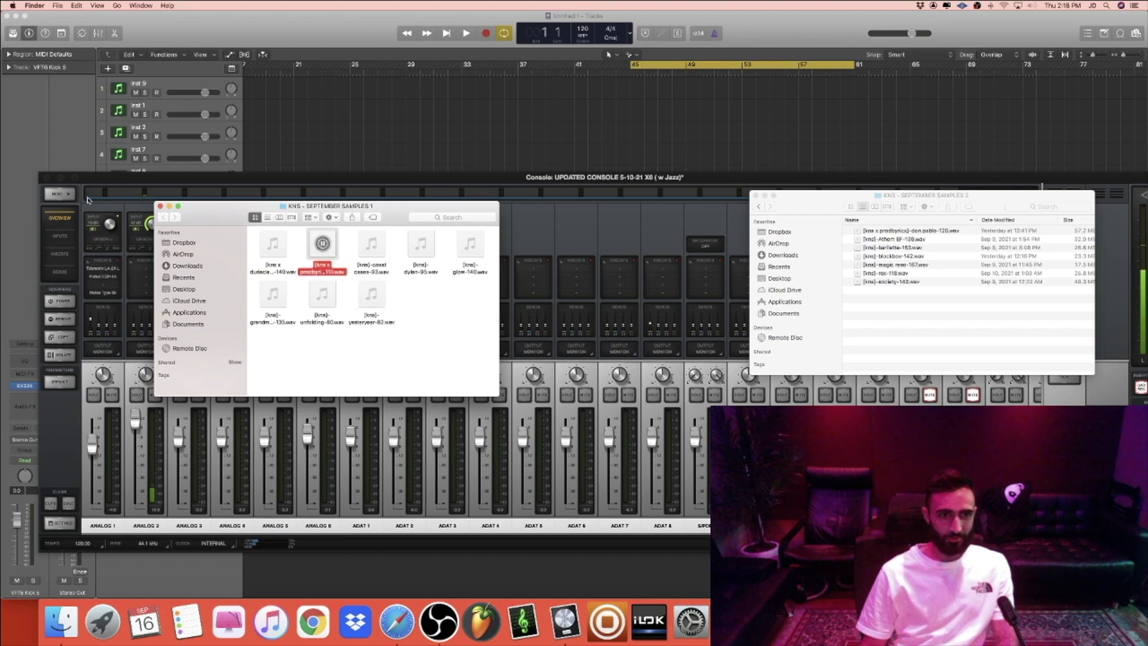
click(62, 179)
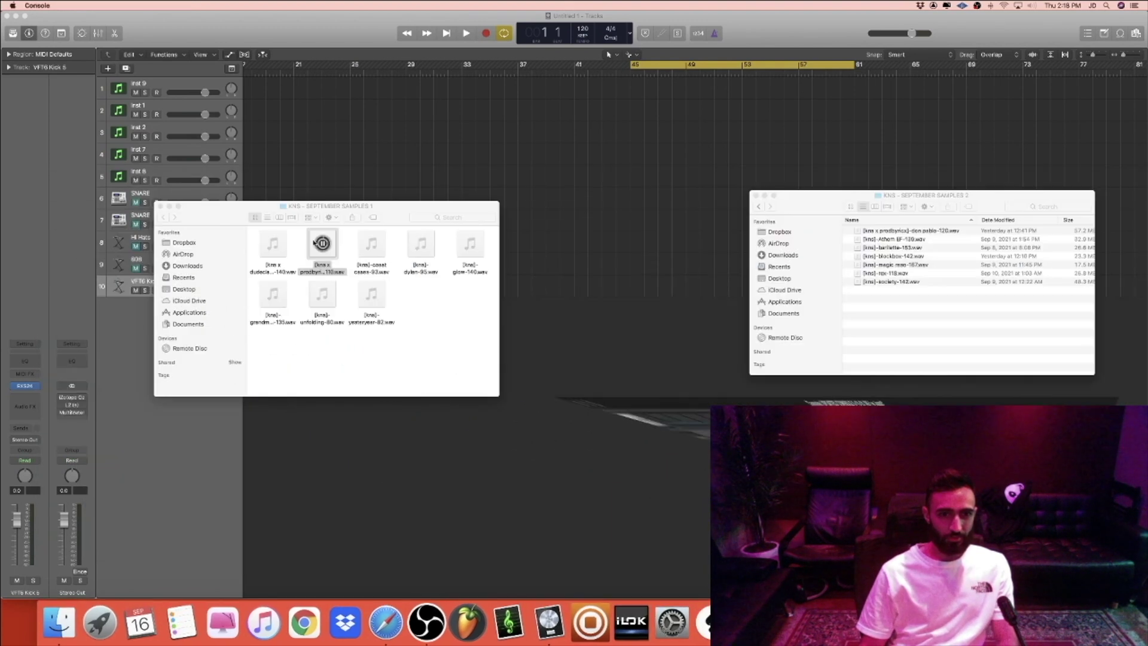
click(333, 237)
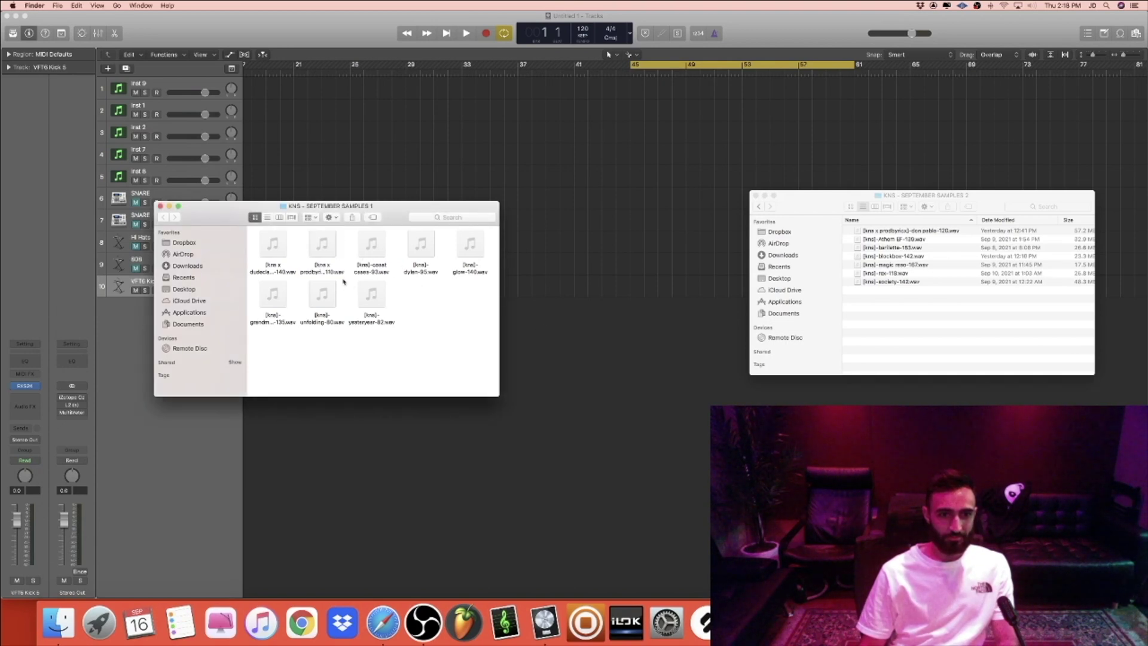
Import the "drop the roof-110" loop into the Logic project on a new audio track at bar 45 and play it
drag(322, 245, 630, 358)
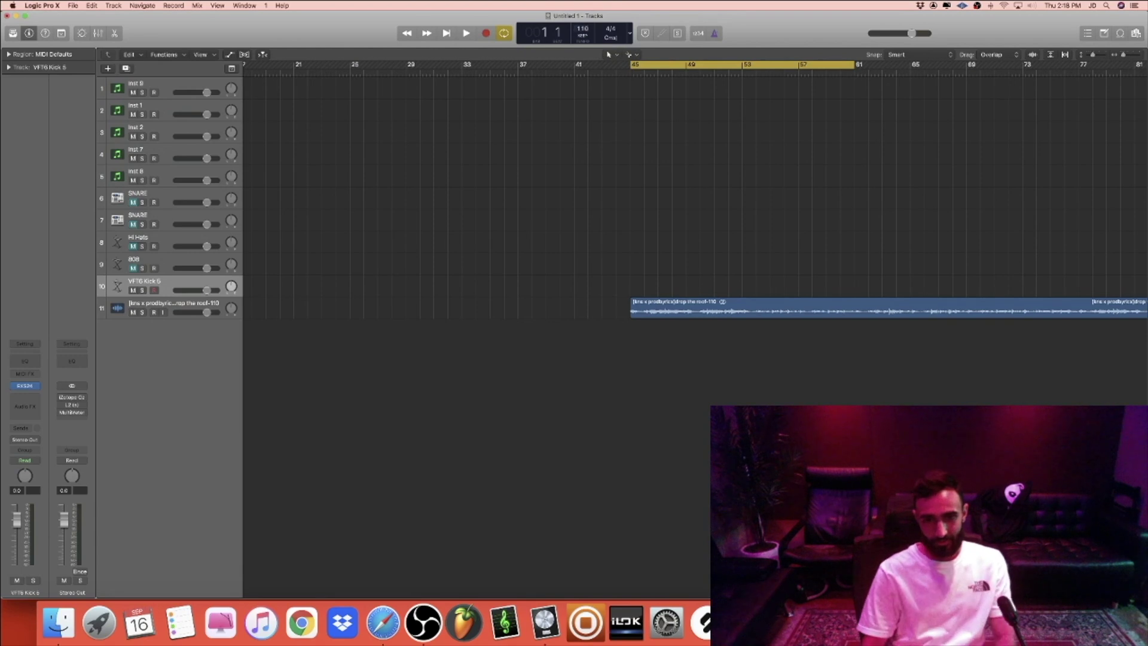
scroll(461, 226, right, 5)
key(space)
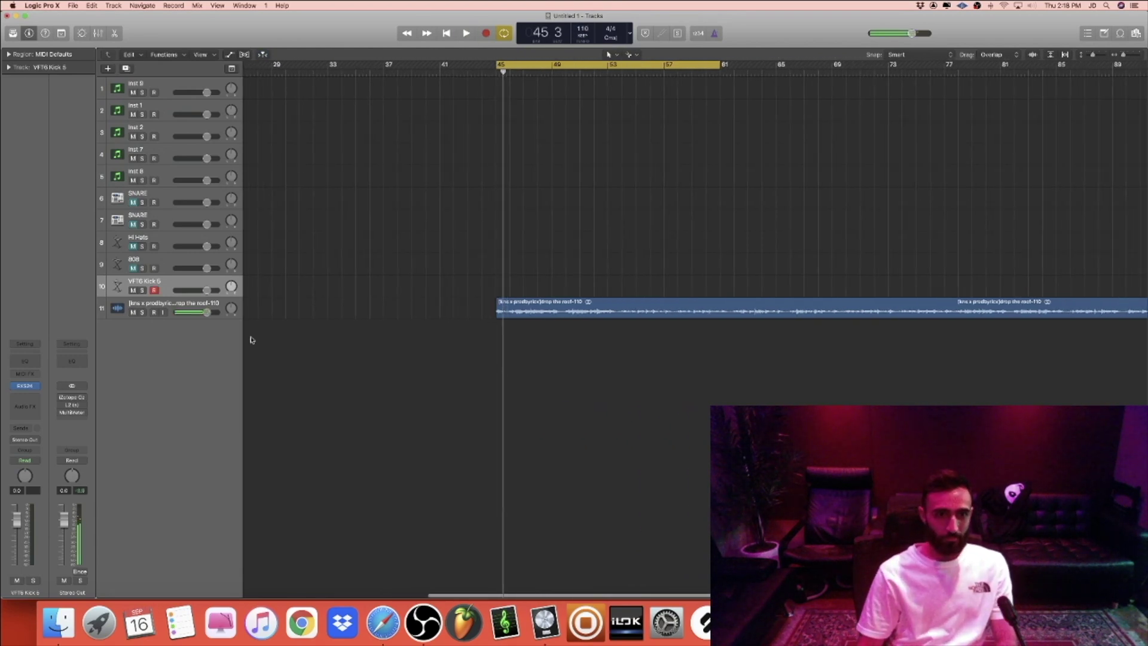
click(223, 307)
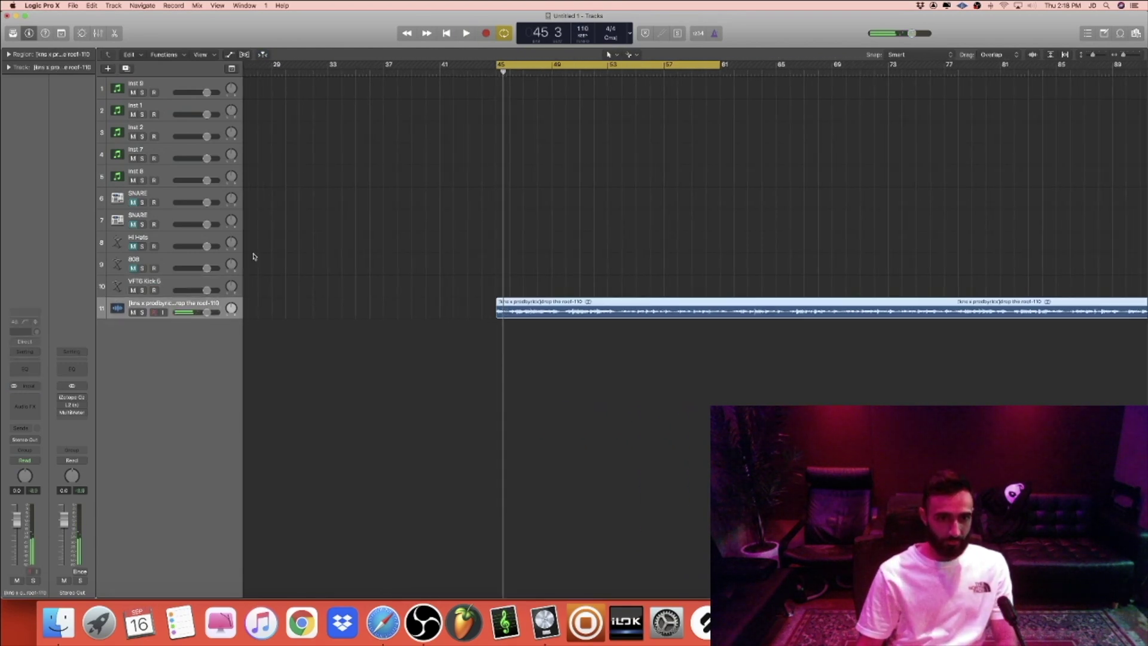
Enable Flex on the "drop the roof-110" track with the Automatic (Polyphonic) Flex Time mode
click(244, 55)
right_click(515, 344)
click(642, 310)
scroll(657, 308, up, 5)
click(658, 310)
scroll(659, 311, right, 3)
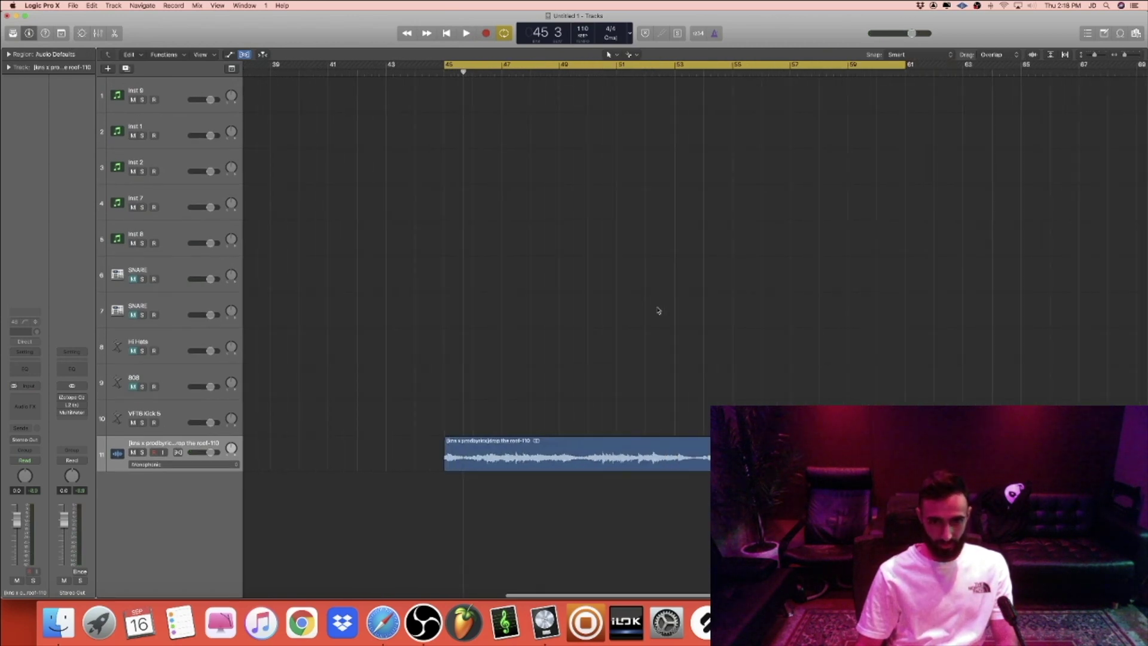
click(581, 460)
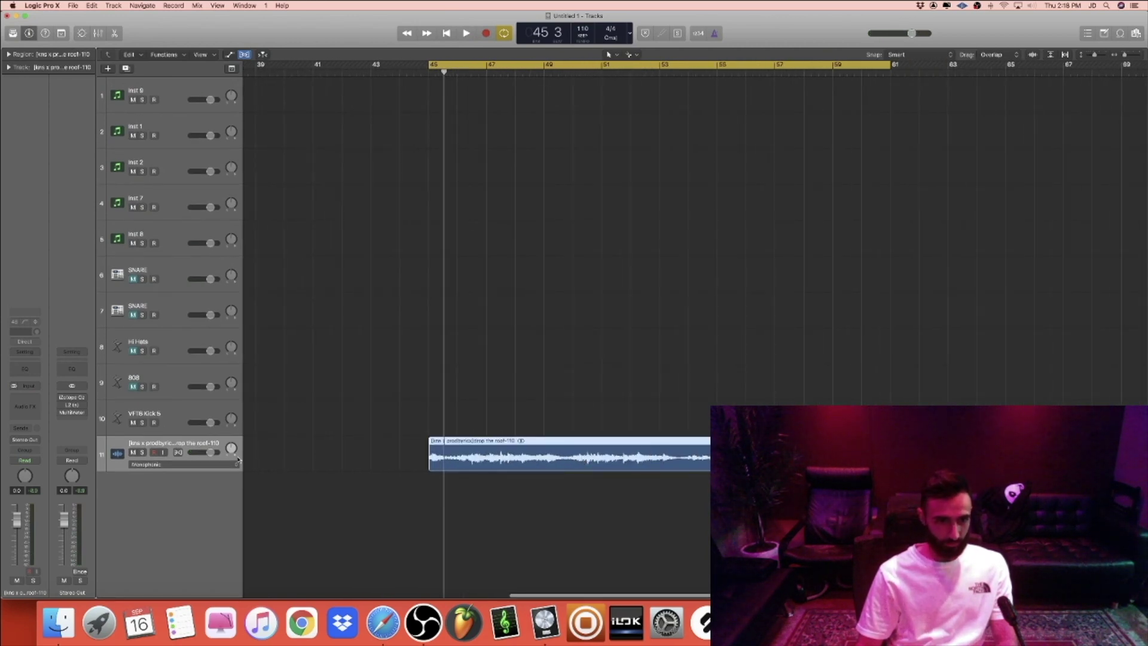
click(245, 54)
click(245, 55)
click(178, 453)
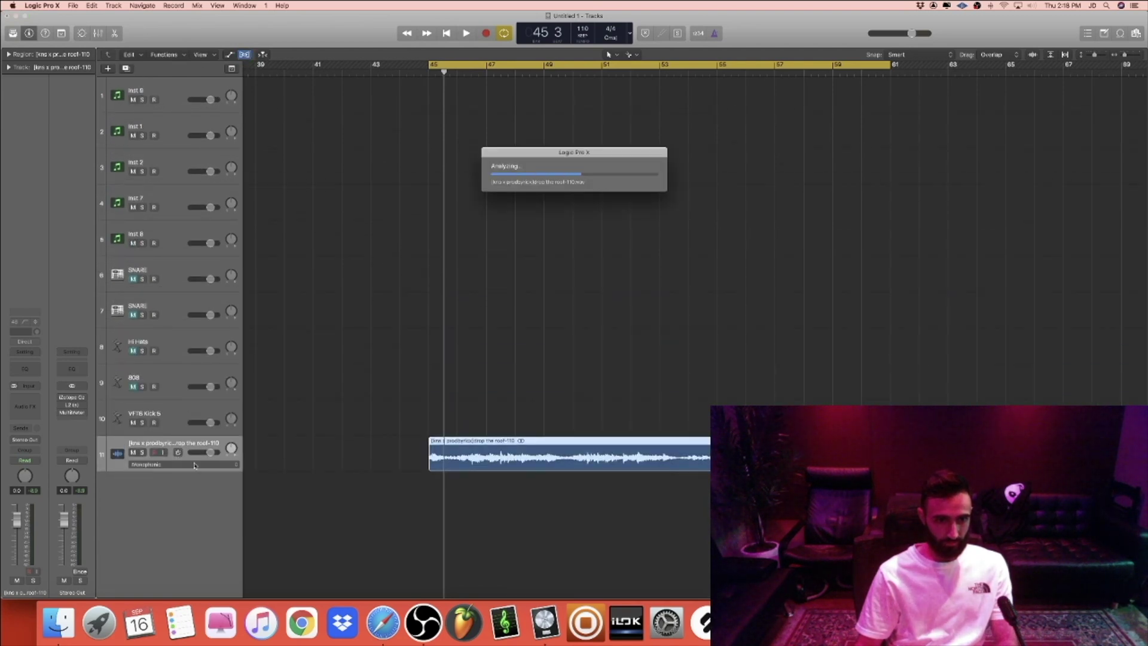
click(194, 465)
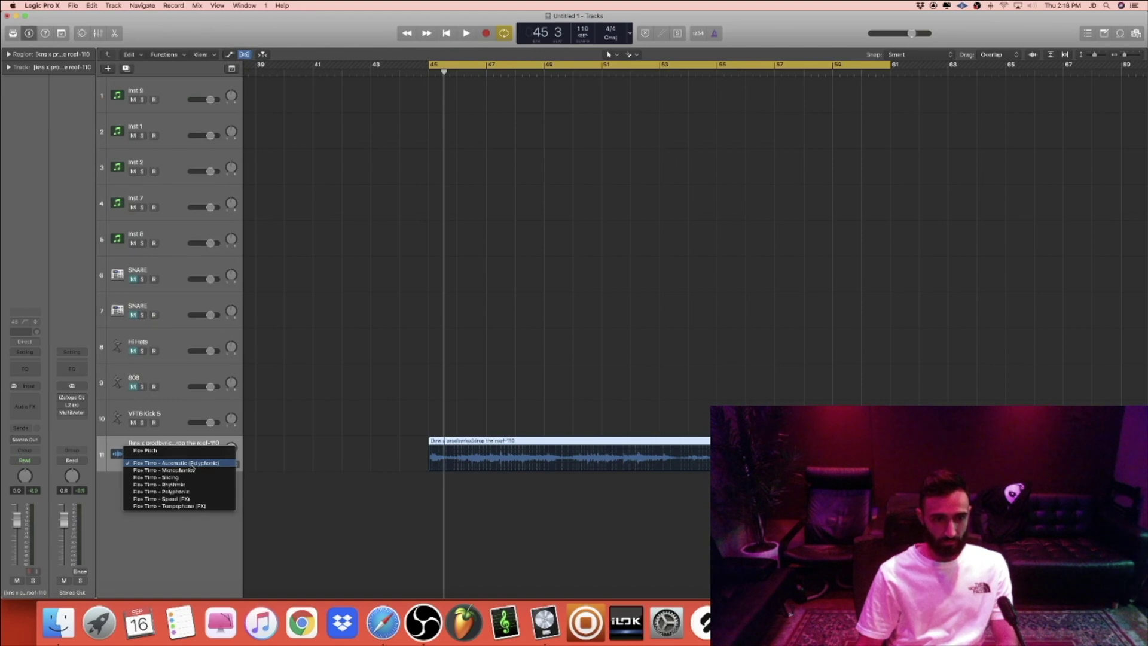
click(280, 448)
Set the project tempo to 142 BPM while playing the loop, and turn on the metronome
key(space)
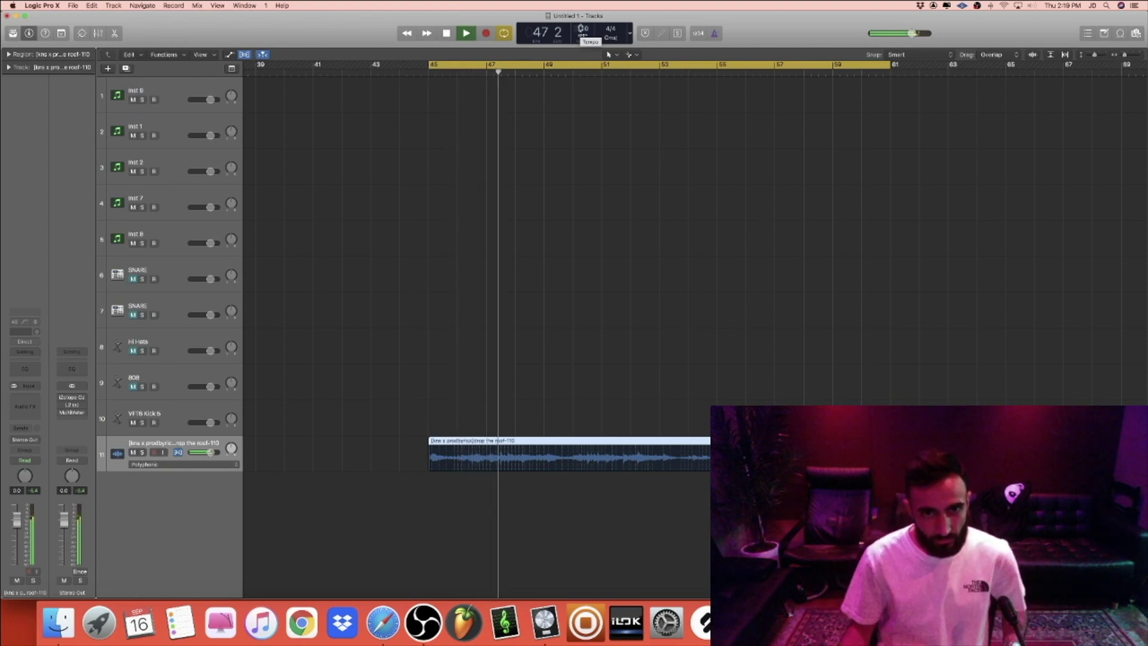
key(space)
drag(585, 33, 584, 27)
key(space)
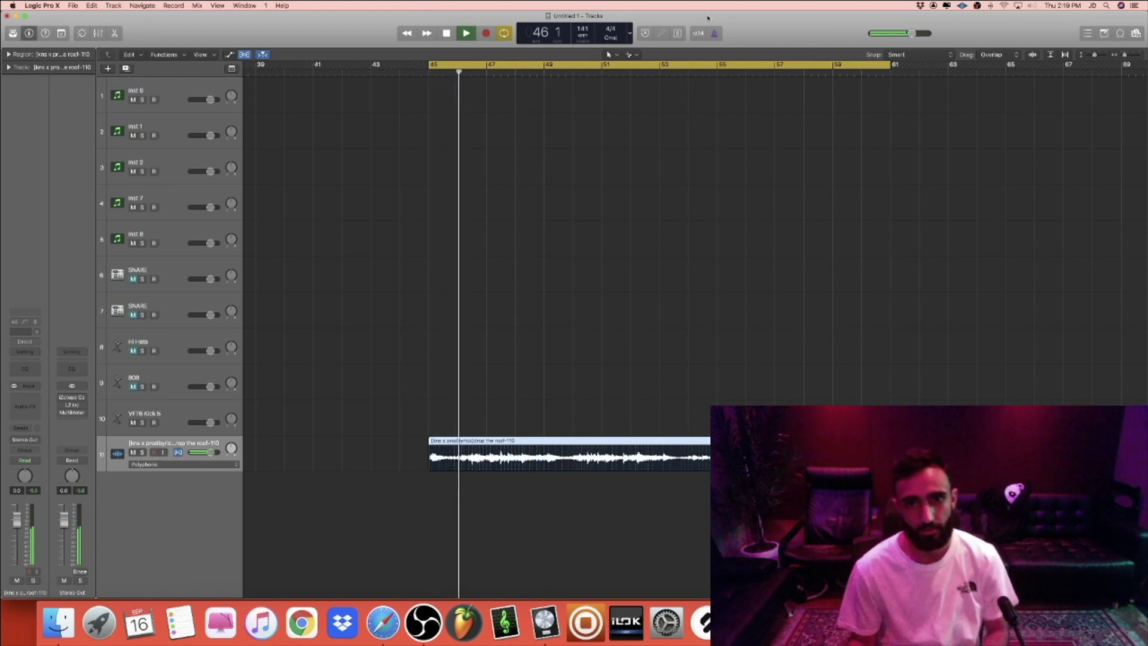
click(714, 33)
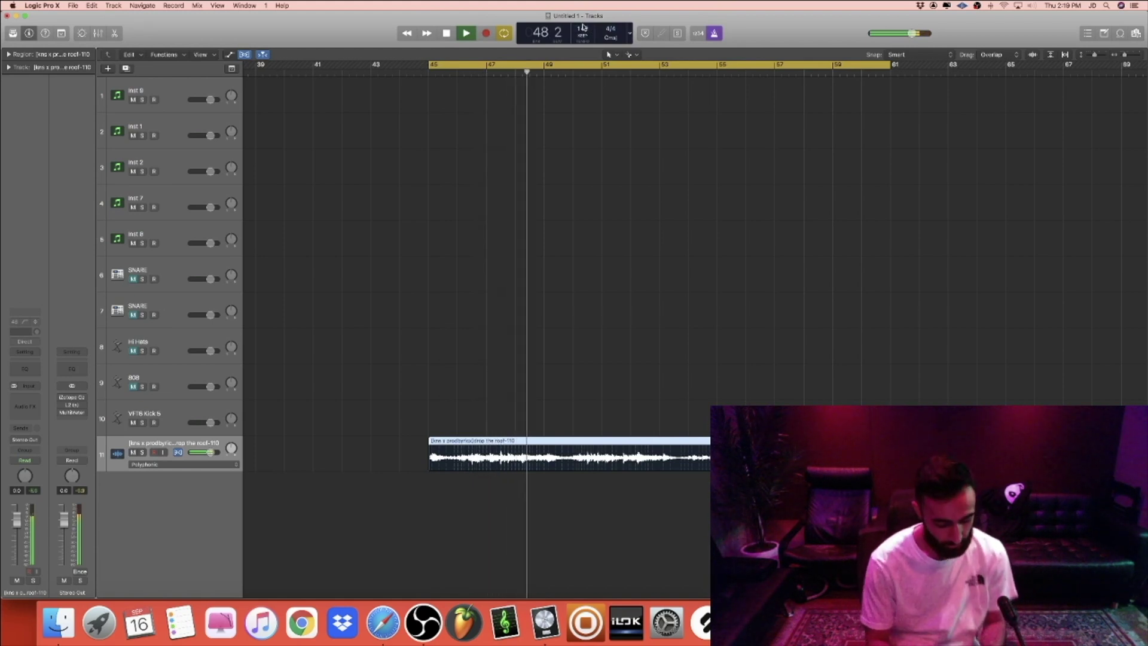
key(space)
key(space)
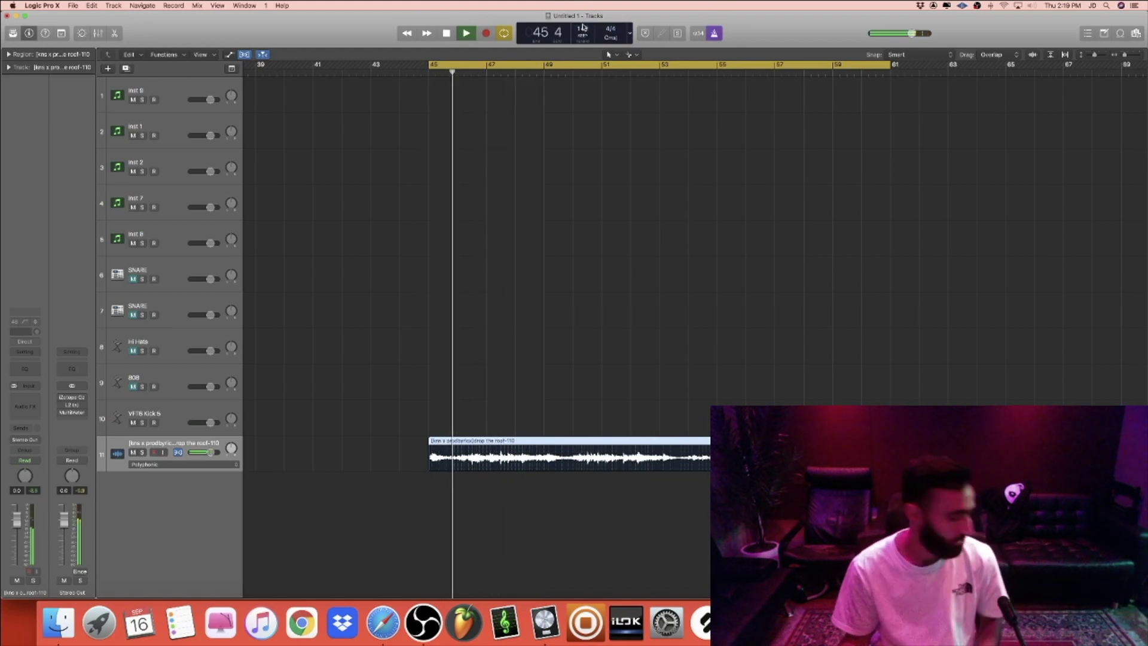
click(713, 34)
click(713, 34)
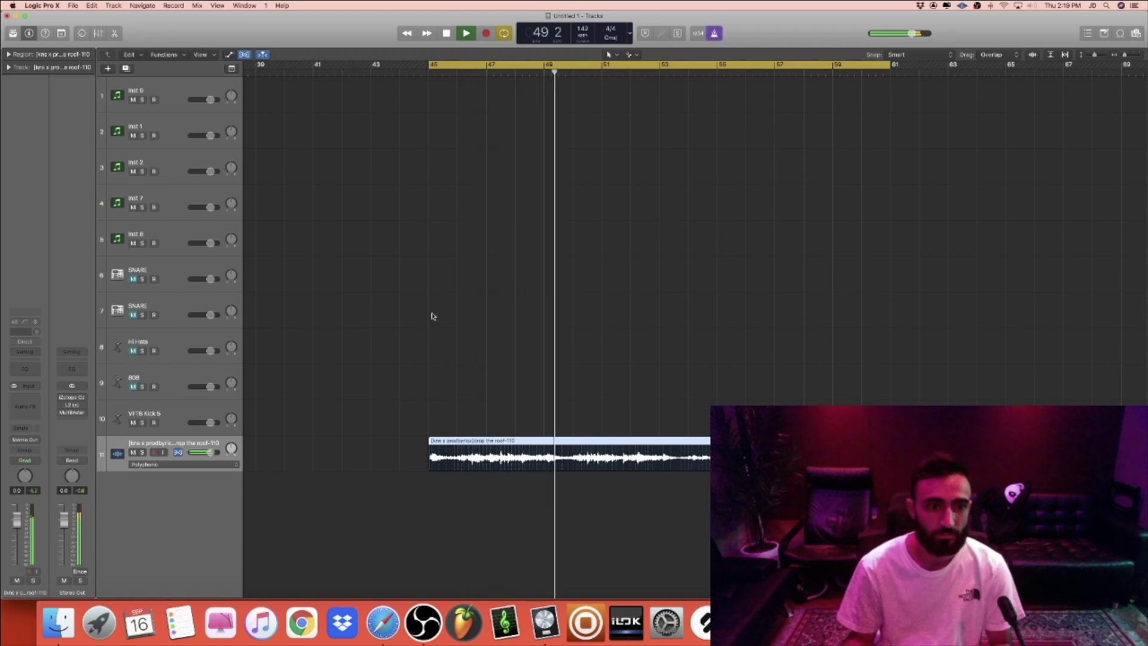
Create an empty MIDI region at bar 45 on the first SNARE track and extend it to about bar 51
right_click(431, 265)
click(448, 273)
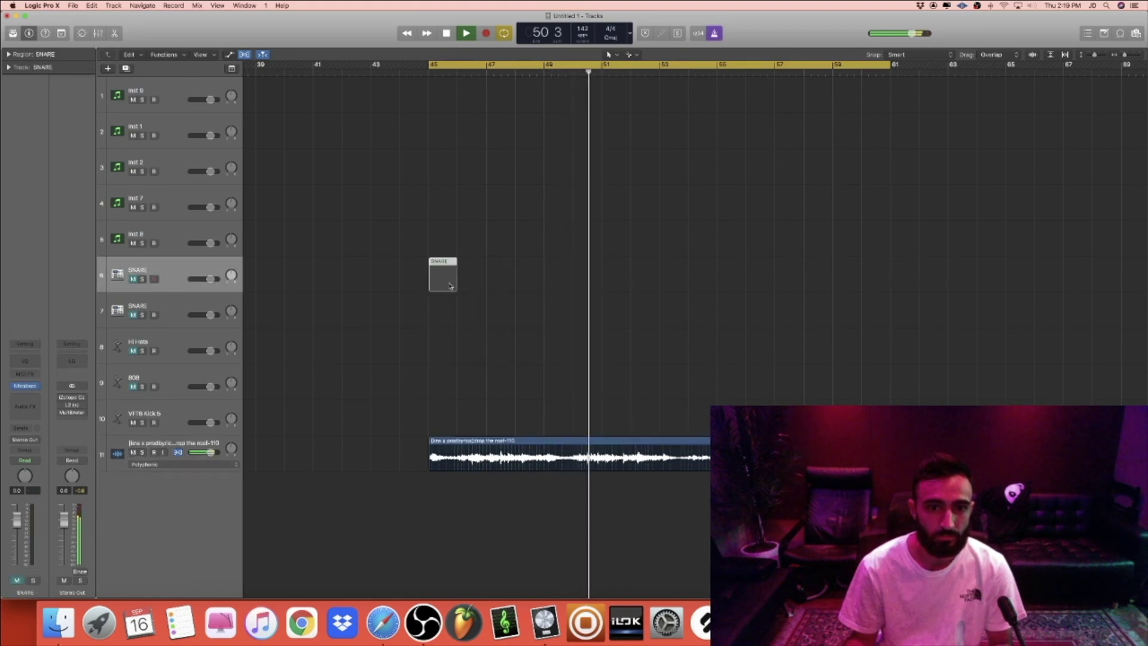
drag(450, 286, 602, 284)
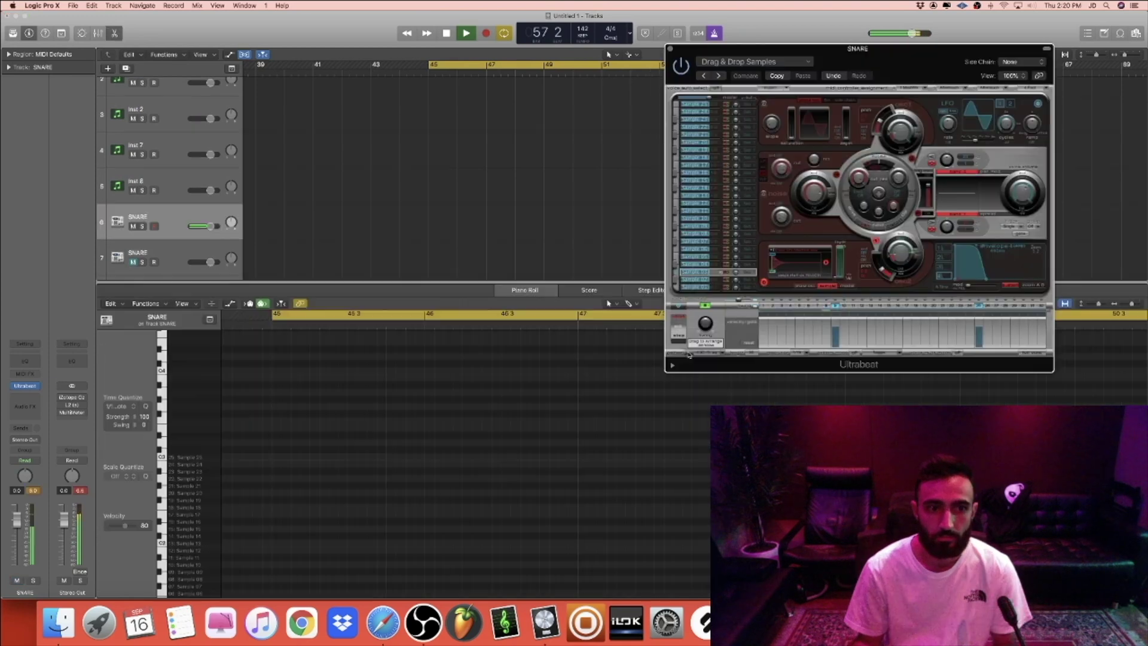
Place the Ultrabeat sequencer pattern as a region at bar 45 on the first SNARE track and close the plug-in window
drag(689, 356, 447, 228)
drag(447, 228, 571, 231)
key(super+z)
click(669, 49)
Copy the Ultrabeat pattern regions to fill bars 45 to 61, delete the surplus and join them into longer regions
drag(648, 264, 457, 222)
drag(528, 228, 702, 230)
drag(702, 180, 694, 238)
key(Delete)
key(super+j)
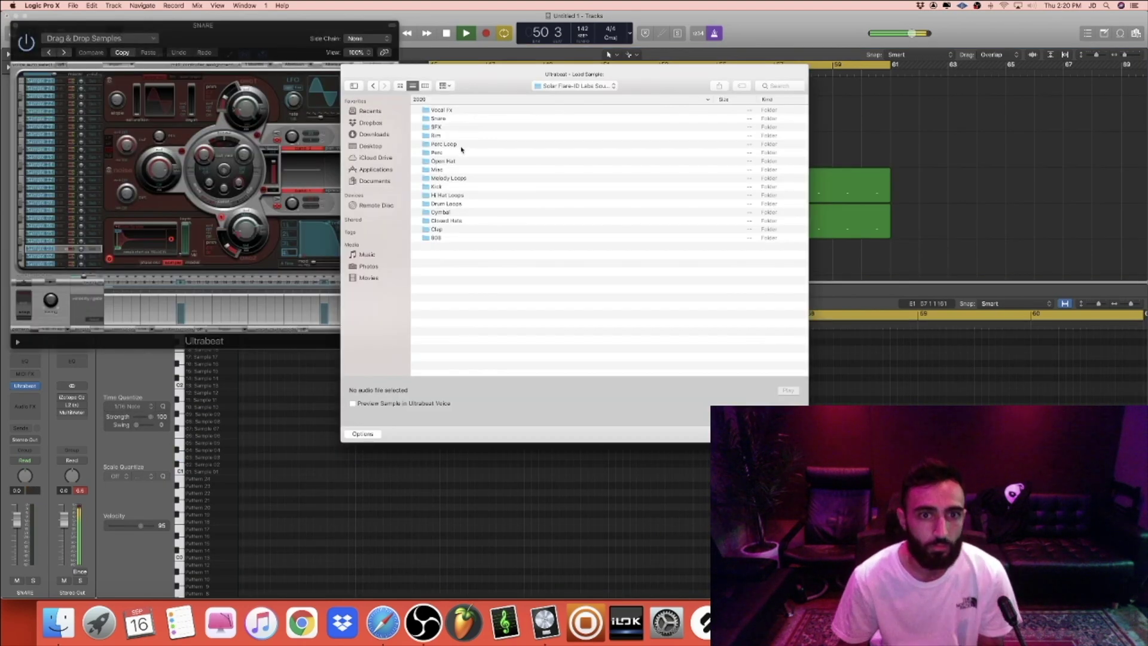
Audition the samples in the Open Hat folder and load Open Hat-Stand 2.wav into Ultrabeat
double_click(460, 160)
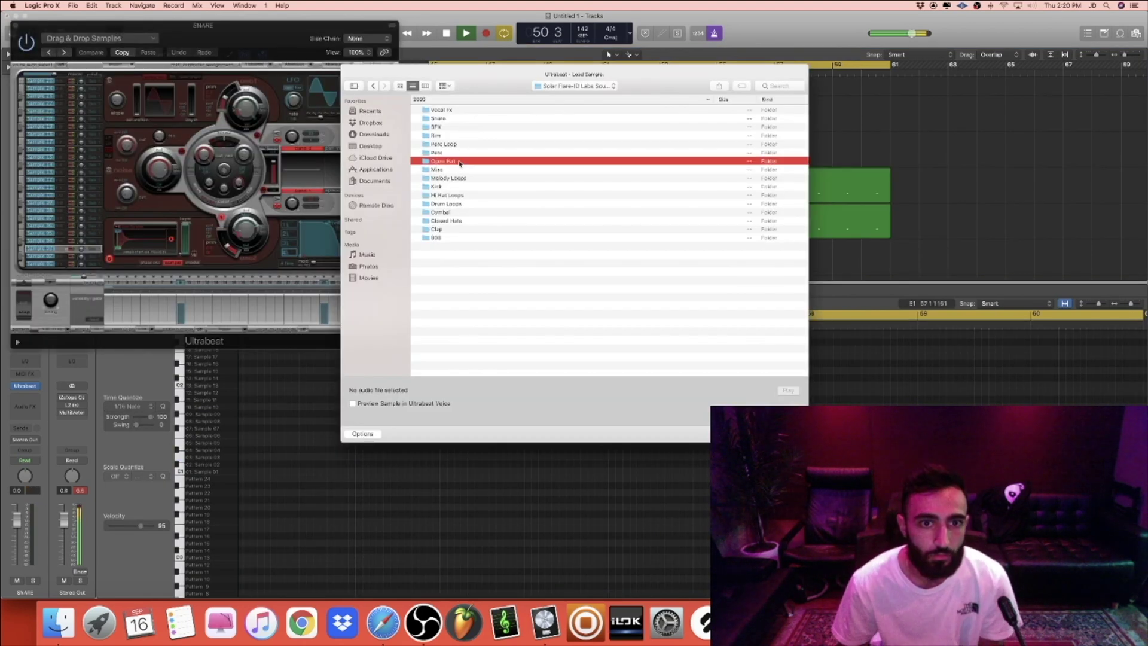
click(458, 119)
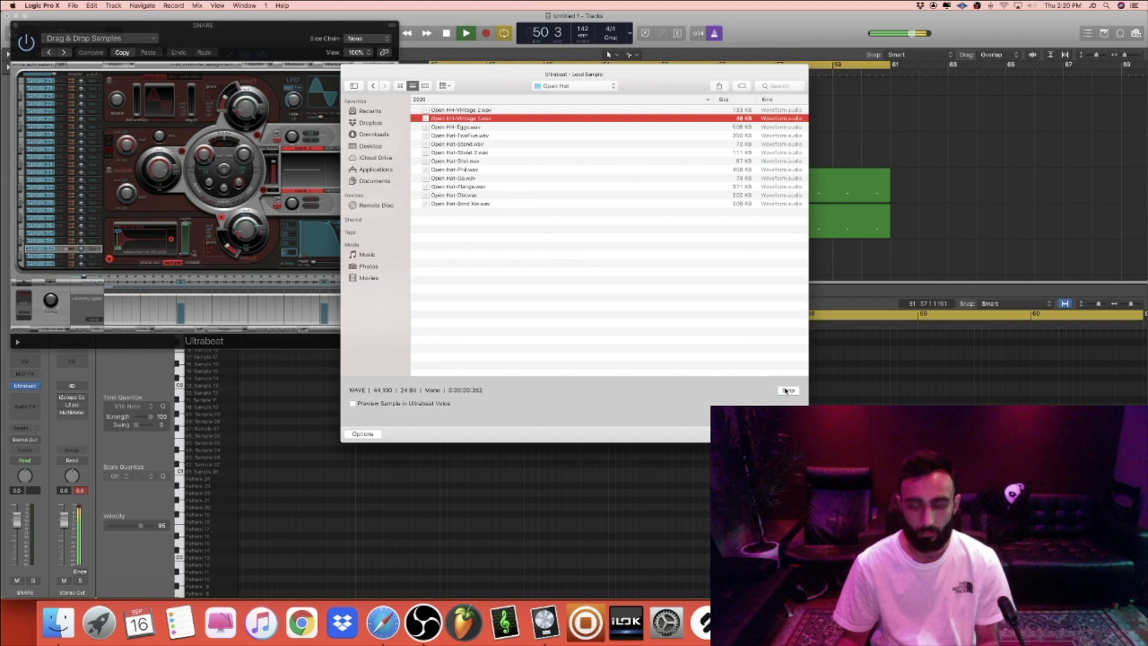
key(Down)
key(Down)
key(Down)
key(Down)
key(Down)
key(Up)
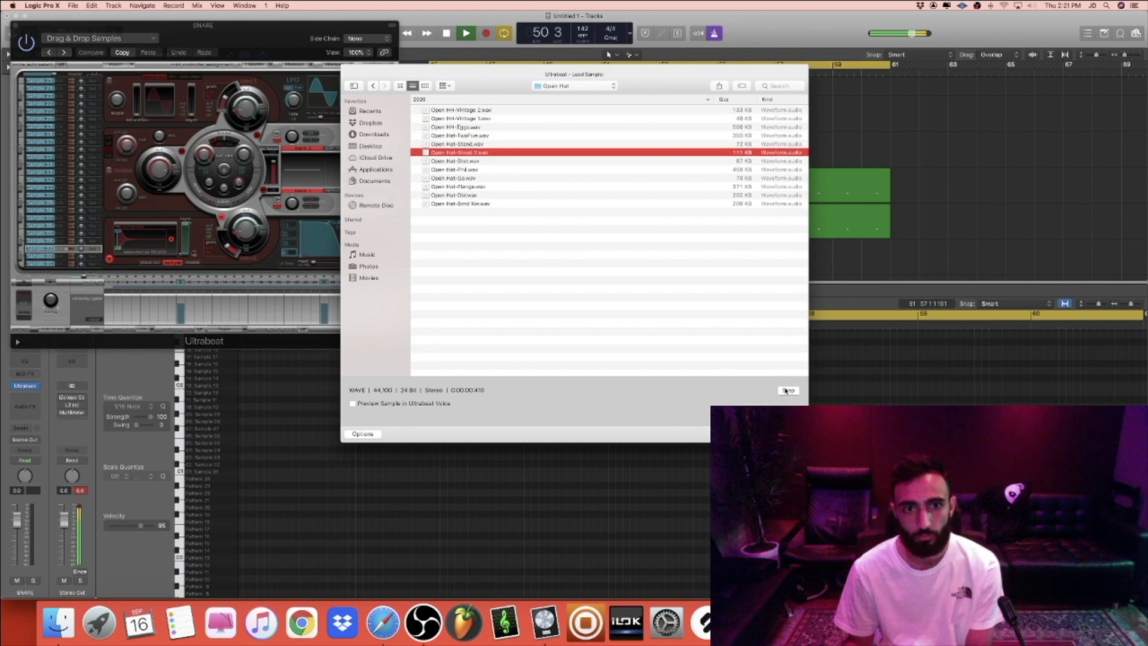
key(Up)
key(Down)
key(Down)
key(Up)
key(Up)
key(Up)
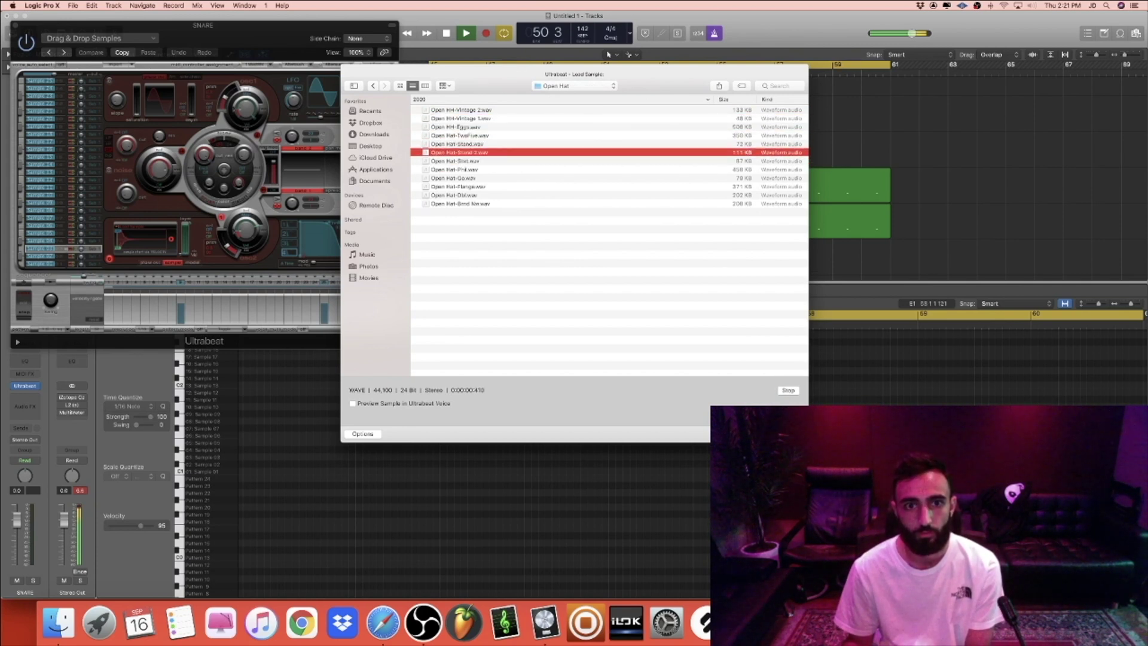
key(Up)
key(Down)
key(Return)
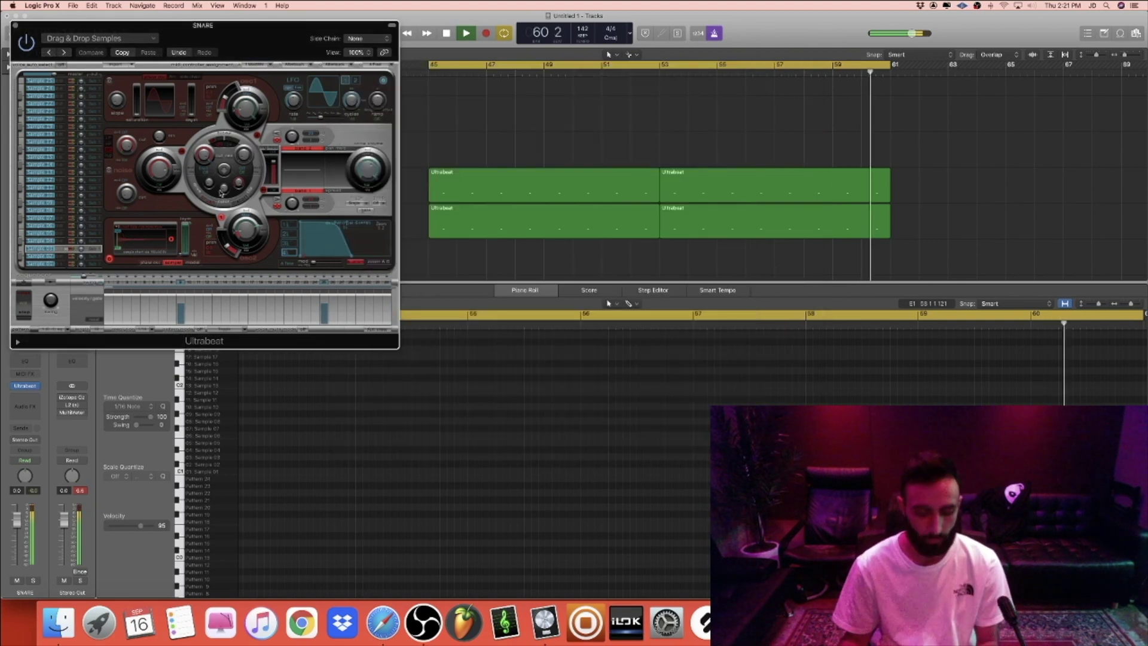
Show the Musical Typing keyboard and choose a sample from the Snare folder for Ultrabeat
key(super+k)
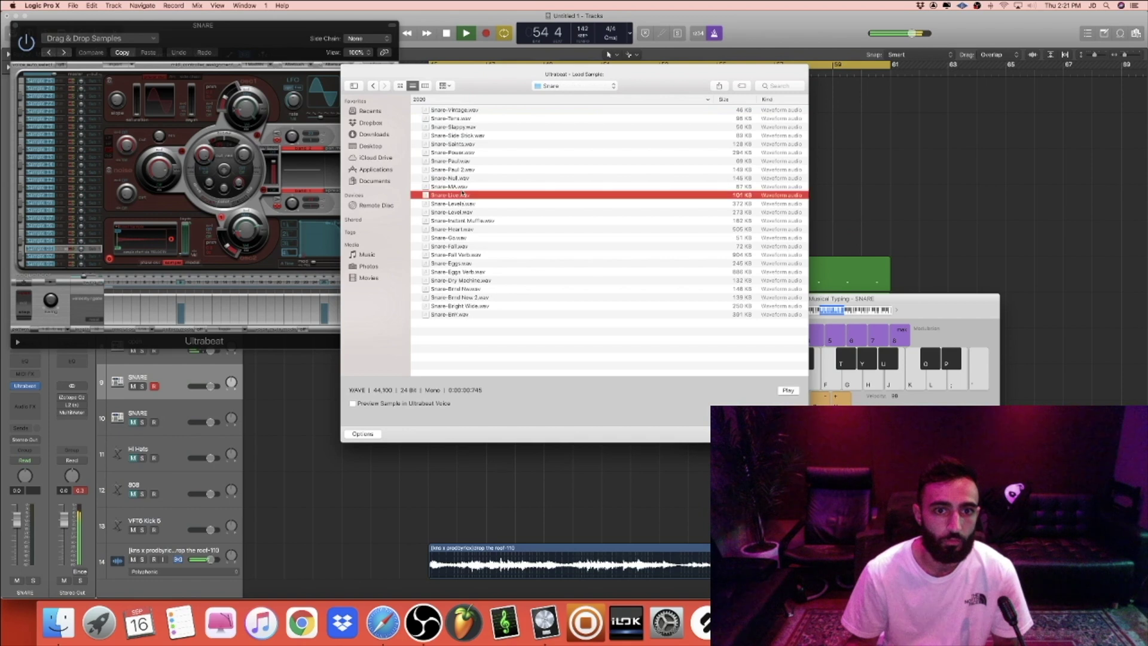
key(Up)
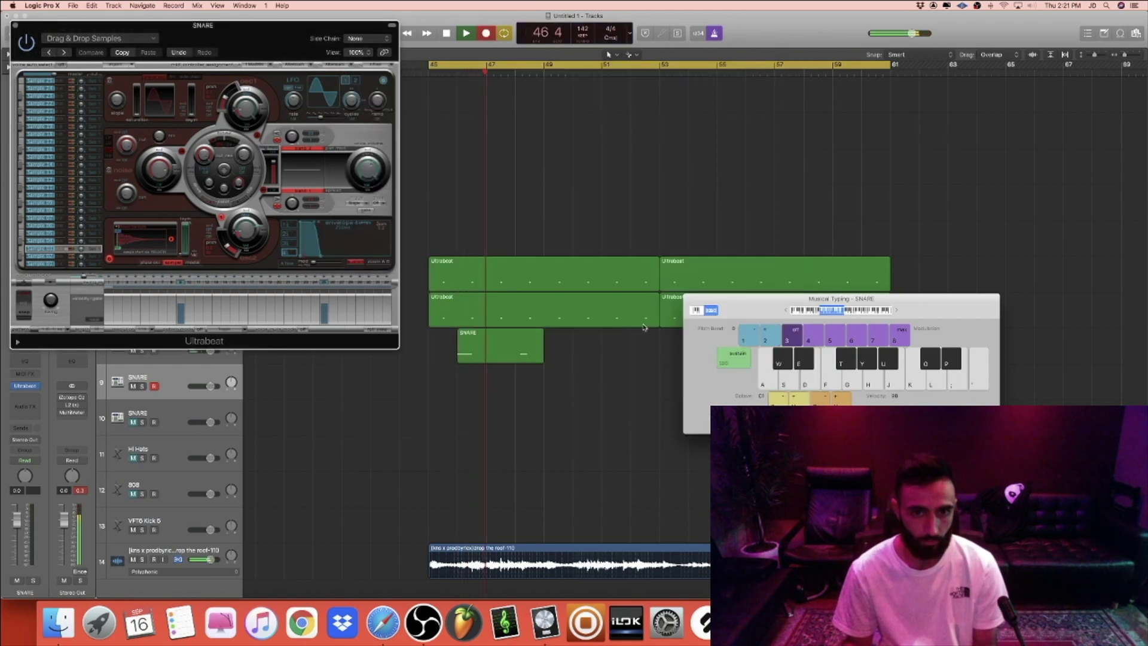
Record a played snare part on the ninth track (SNARE) over bars 47 to 61 with Musical Typing
key(w)
key(w)
key(w)
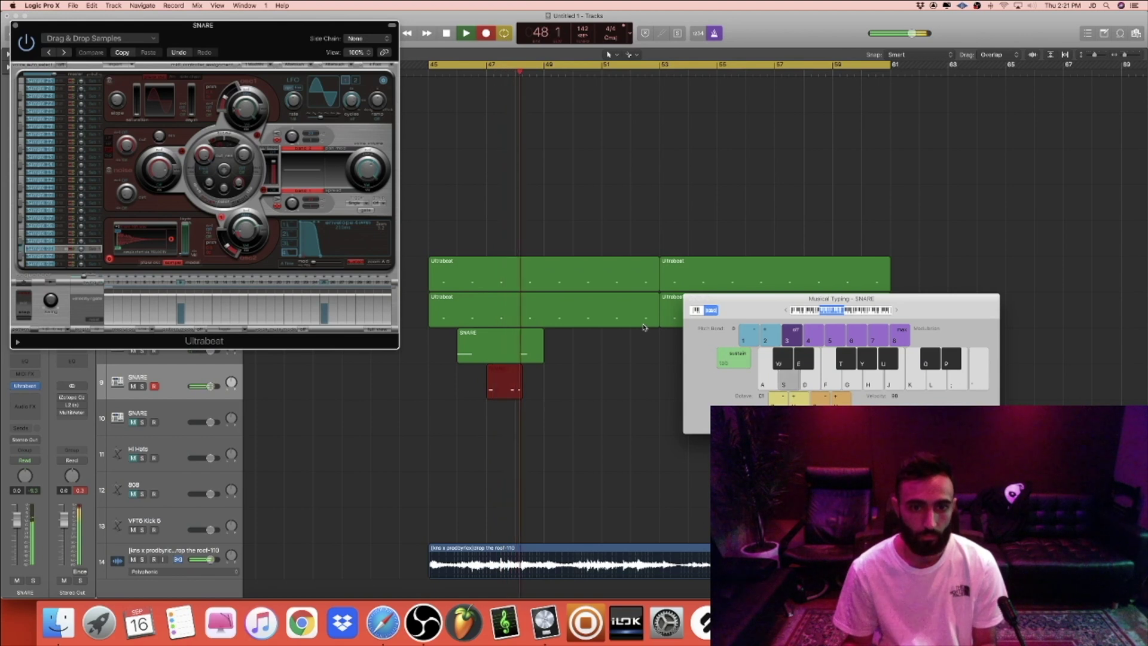
key(w)
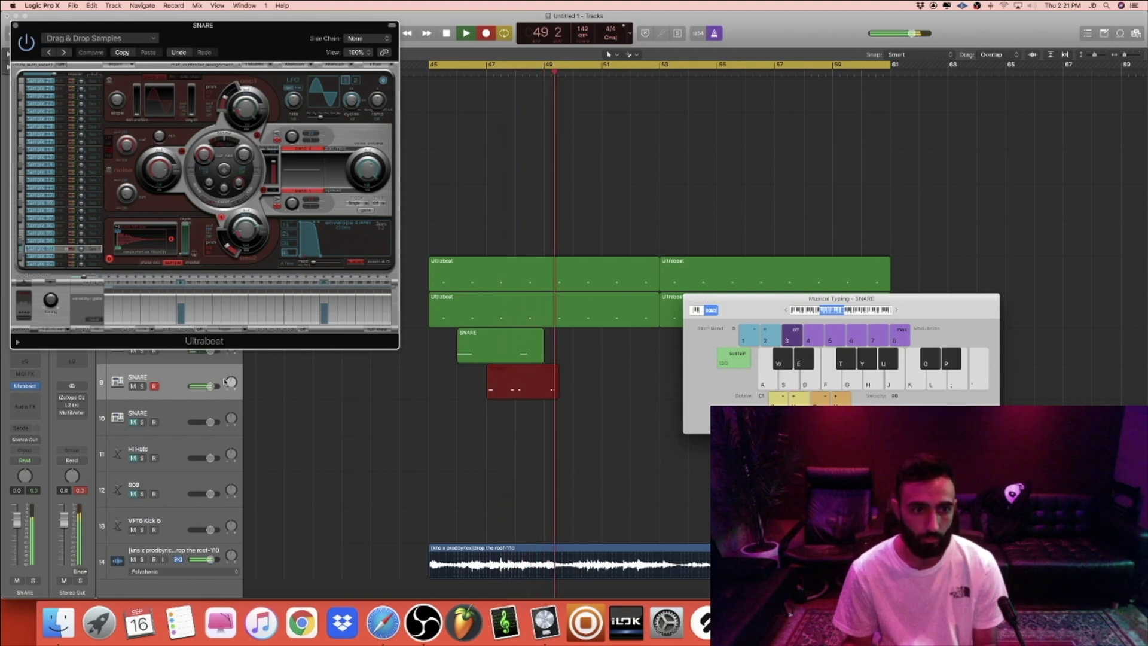
key(w)
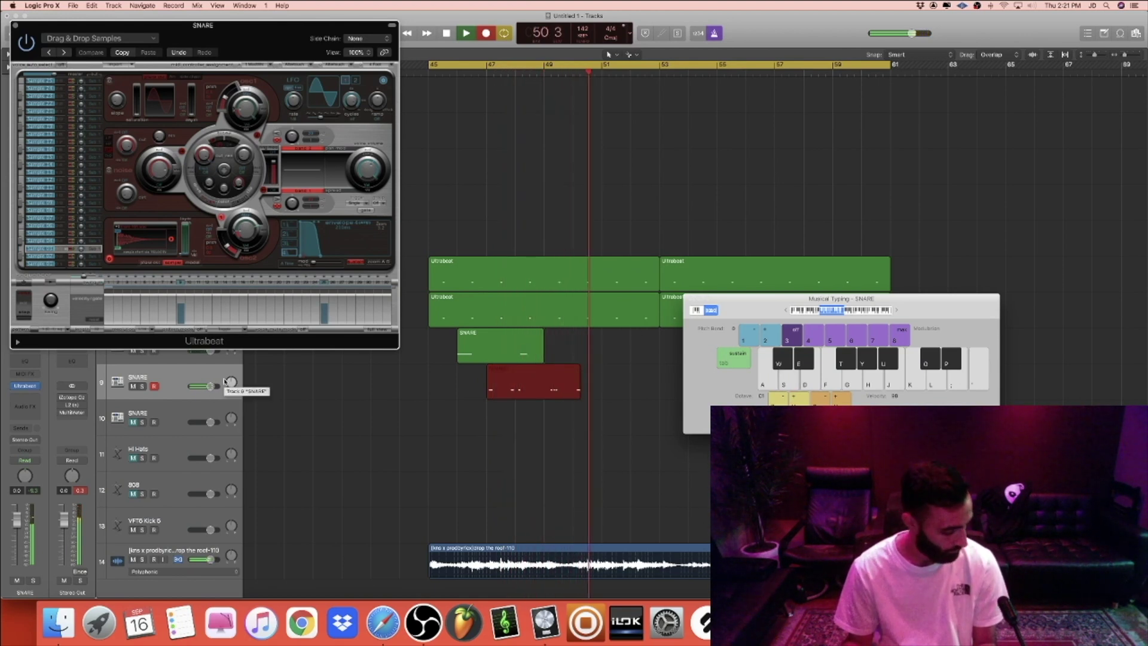
key(w)
key(w)
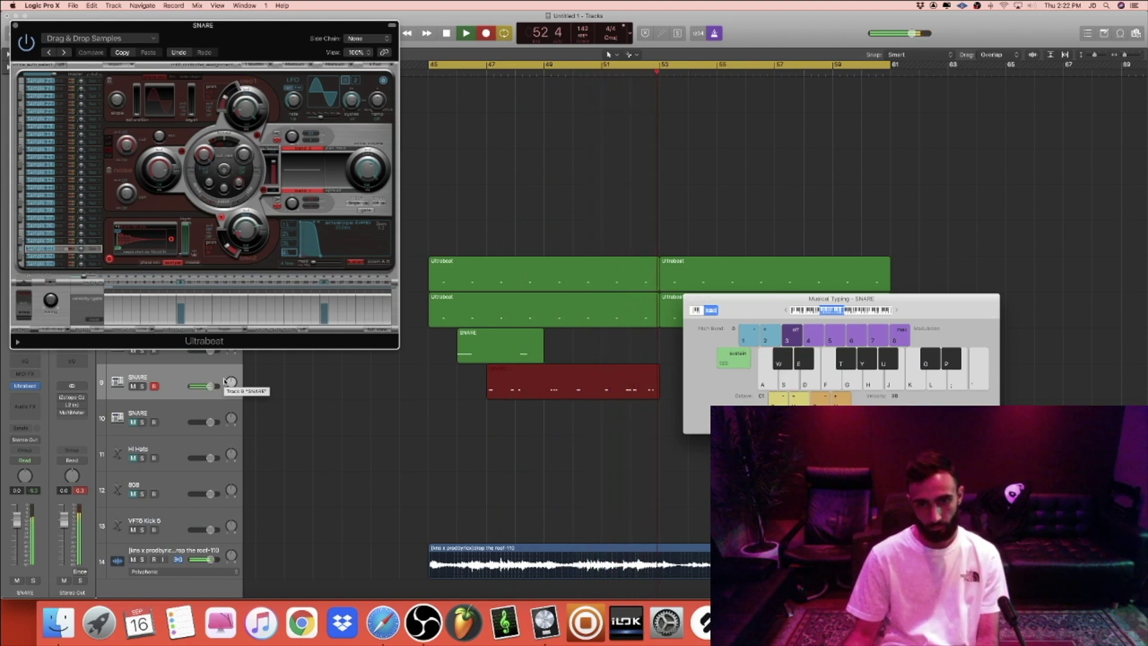
key(w)
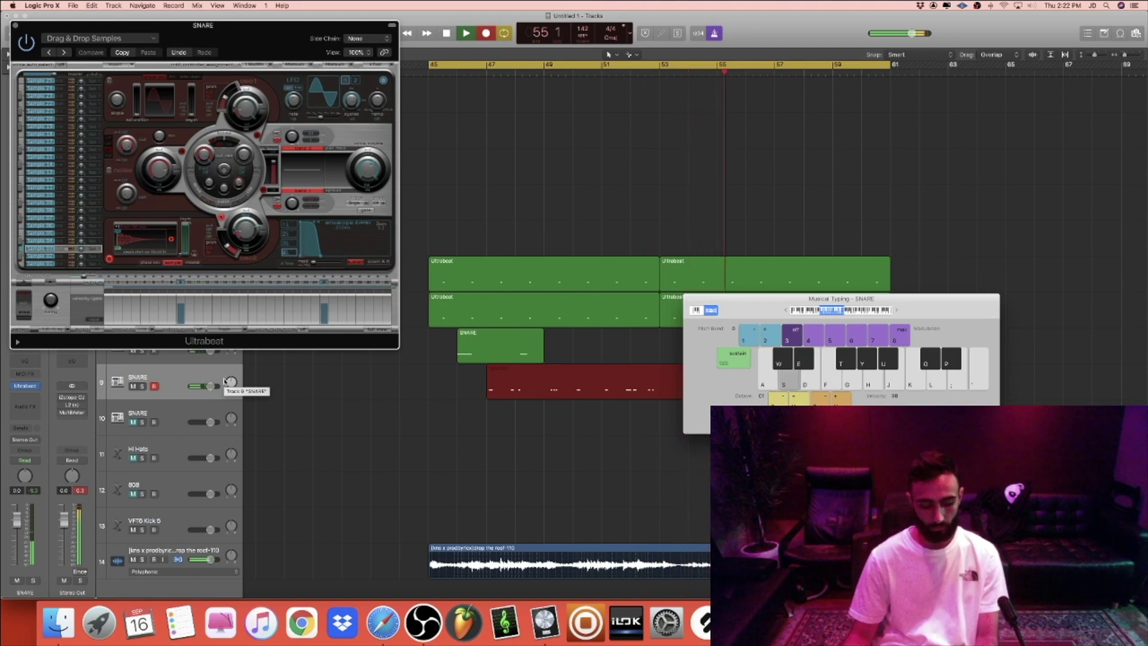
key(w)
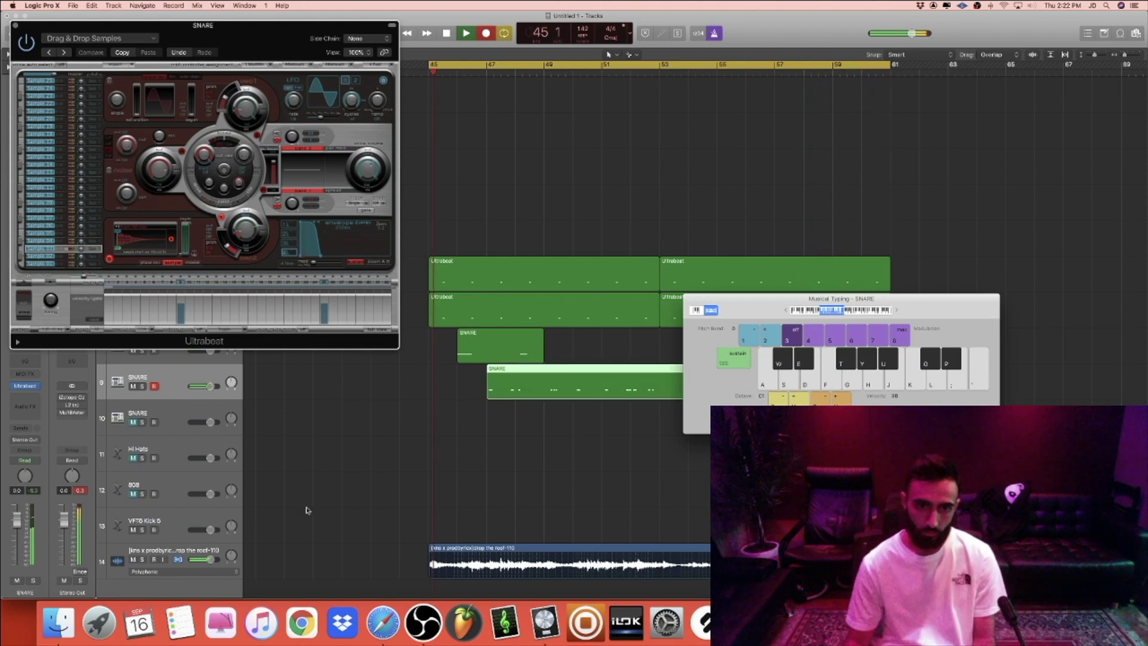
Quantize the recorded snare notes to 1/8 Triplet and close the Ultrabeat and Musical Typing windows
key(space)
double_click(572, 380)
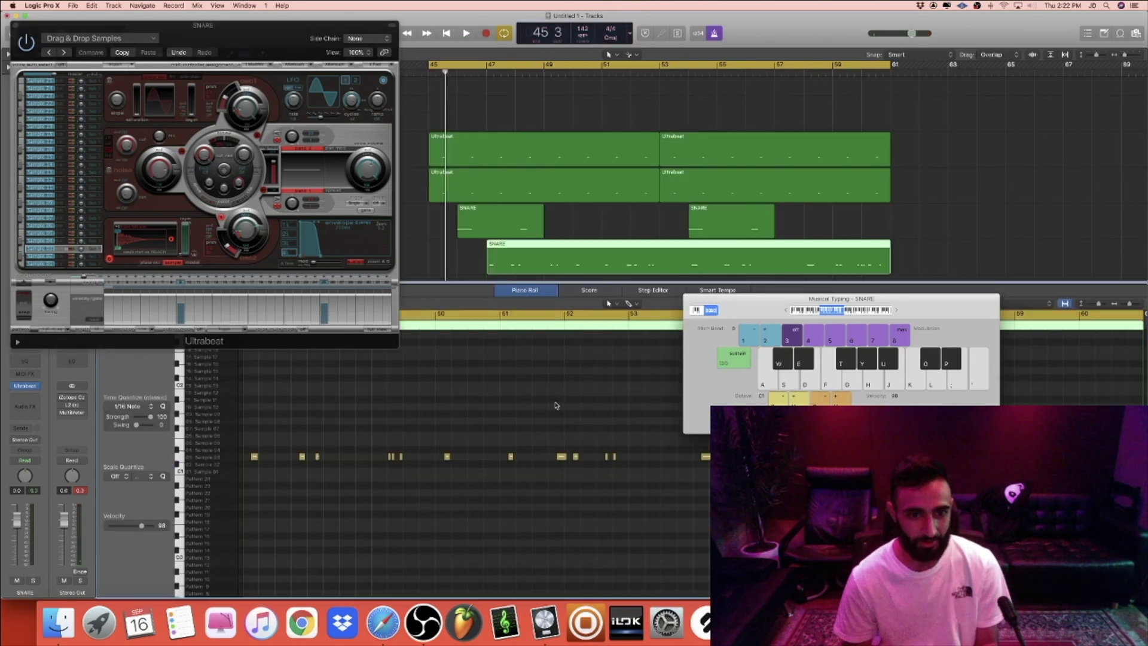
click(128, 406)
click(135, 465)
key(space)
click(16, 25)
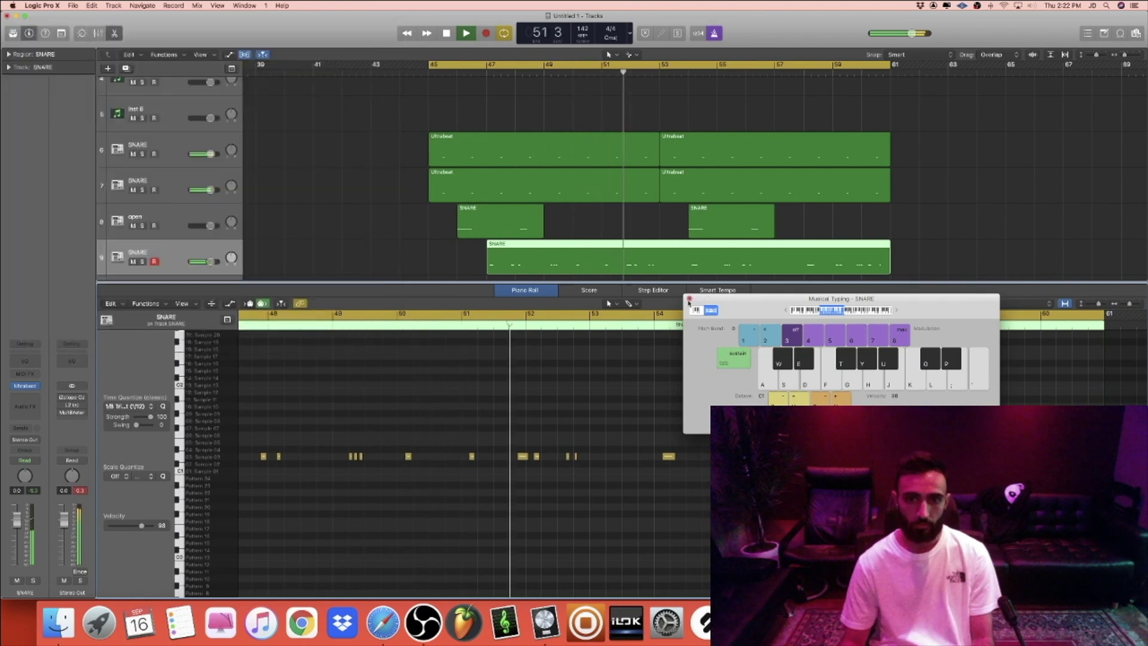
click(690, 299)
Extend the recorded snare region back to bar 45, split it at bars 47, 53 and 55, and copy the 53–55 section to bar 45
drag(488, 267, 429, 268)
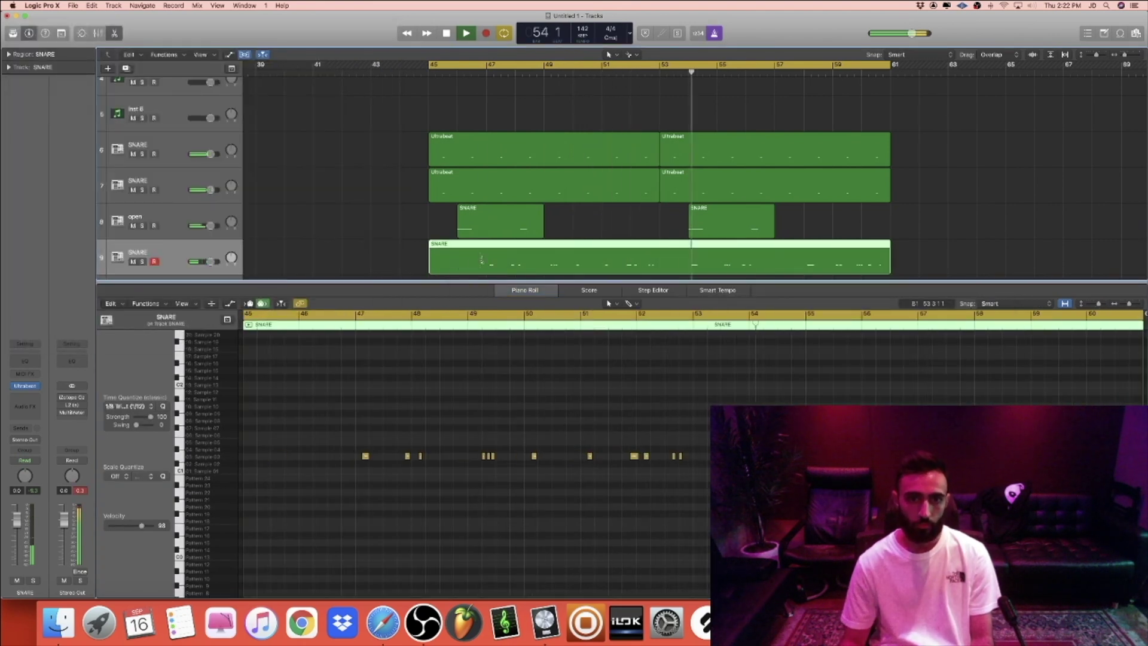
super+click(486, 266)
super+click(656, 263)
super+click(717, 263)
drag(692, 262, 467, 258)
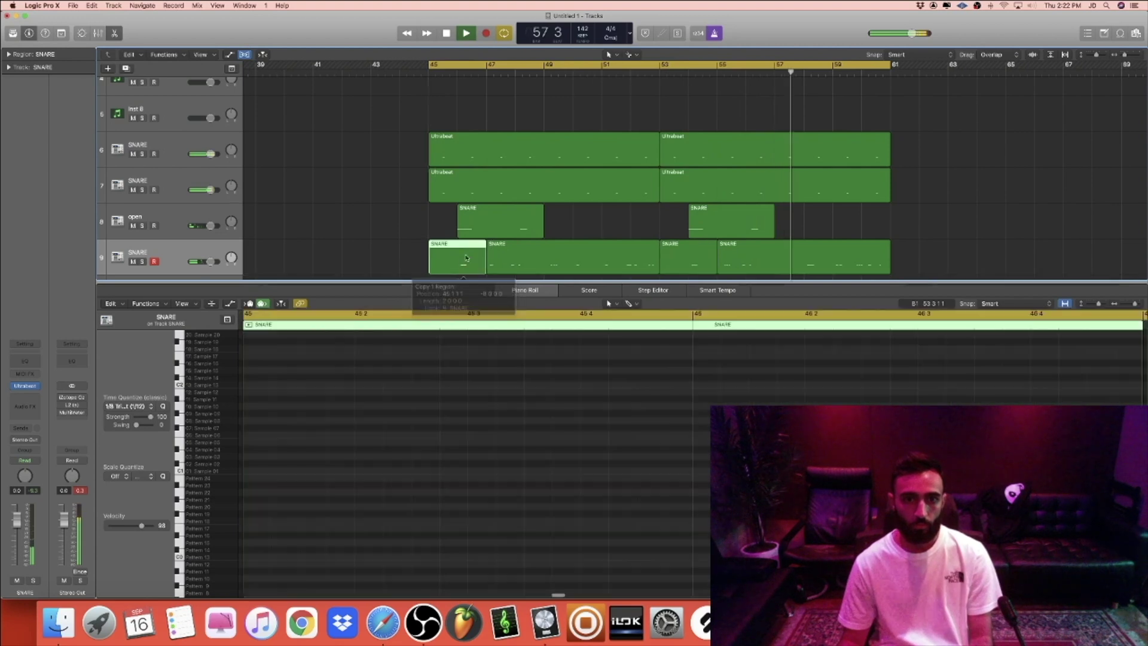
Join all the pieces on the ninth track into one region spanning bars 45 to 61 and close the editor
scroll(598, 239, down, 1)
drag(951, 244, 359, 234)
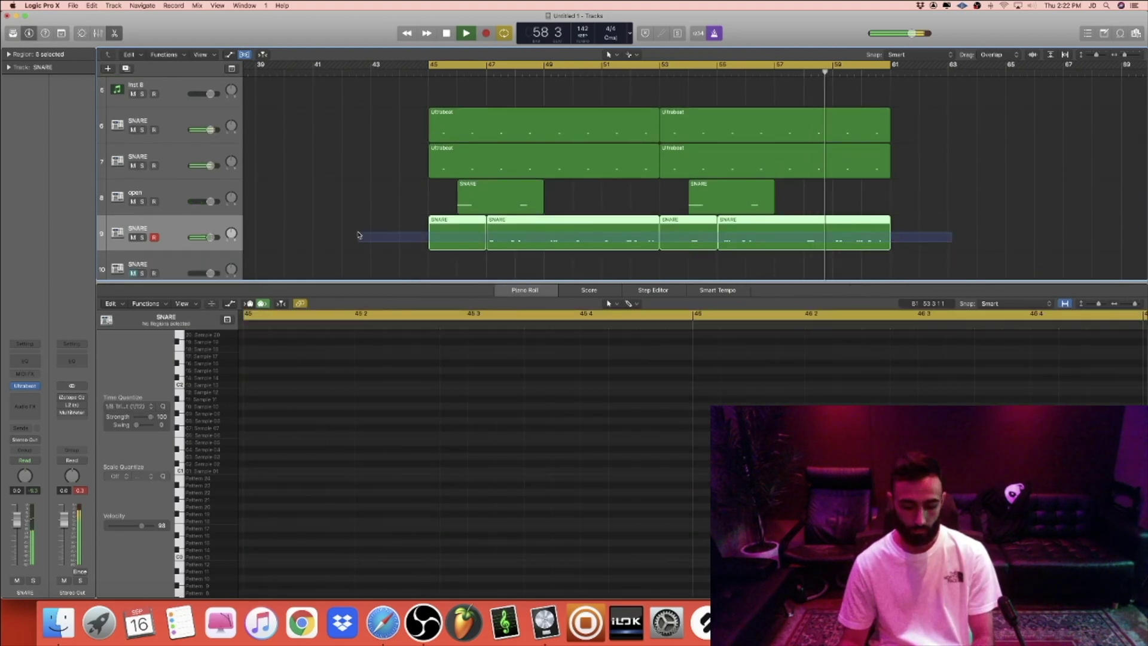
key(super+j)
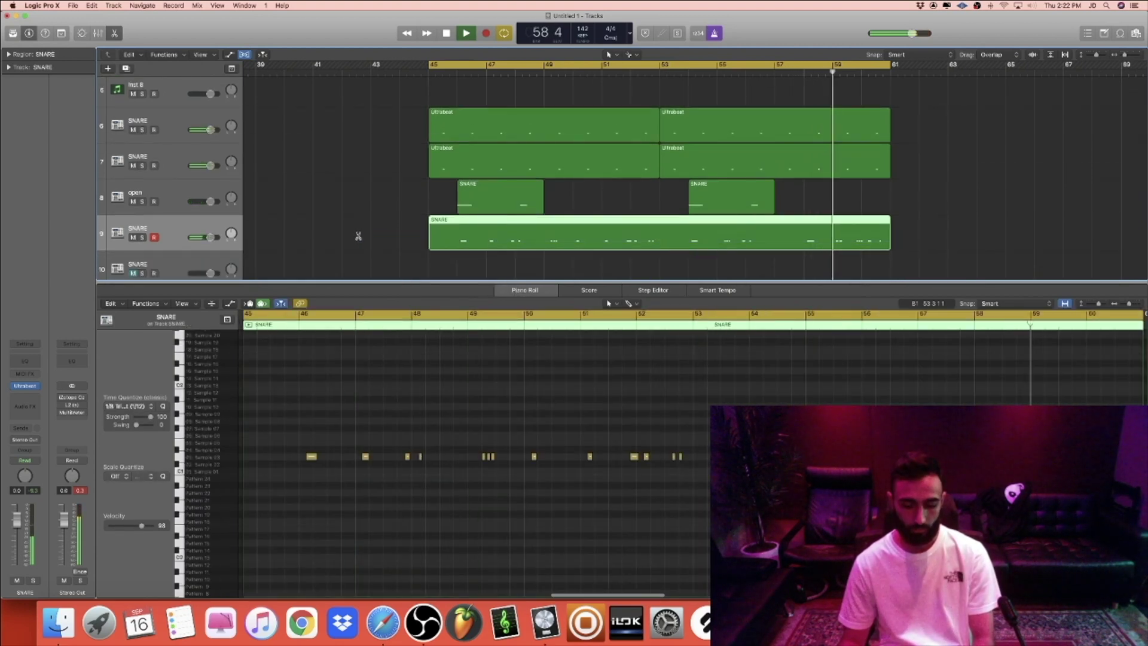
click(113, 34)
Slightly lower the volumes of SNARE tracks 9 and 7, and copy track 6's first Ultrabeat region to bar 53
drag(211, 382, 209, 382)
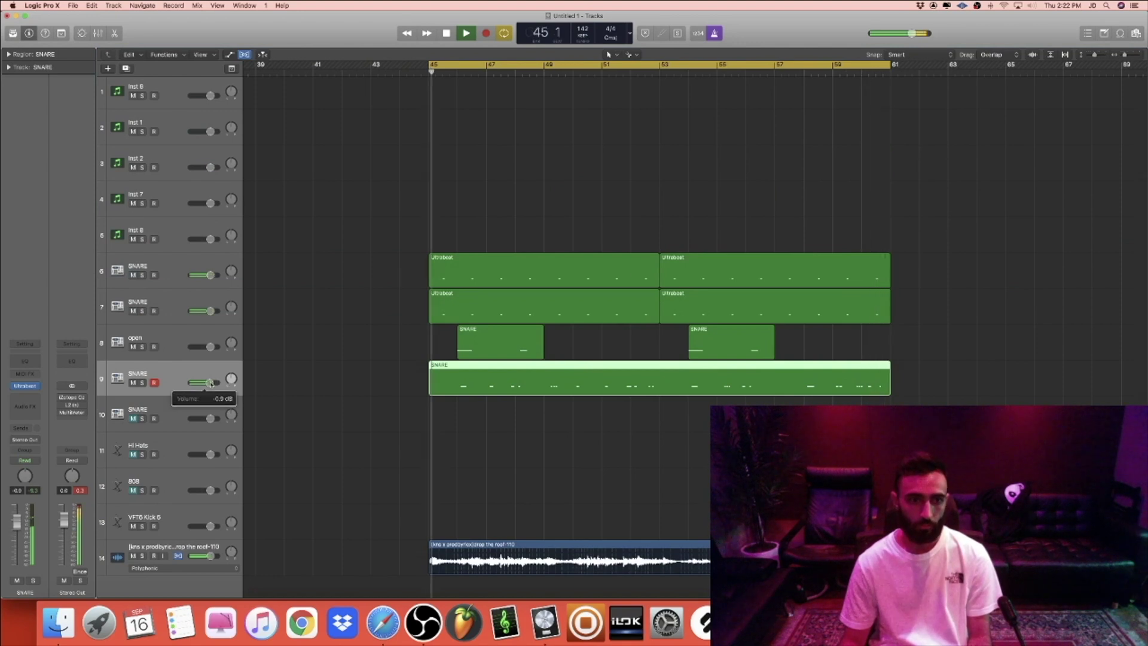
drag(210, 311, 208, 311)
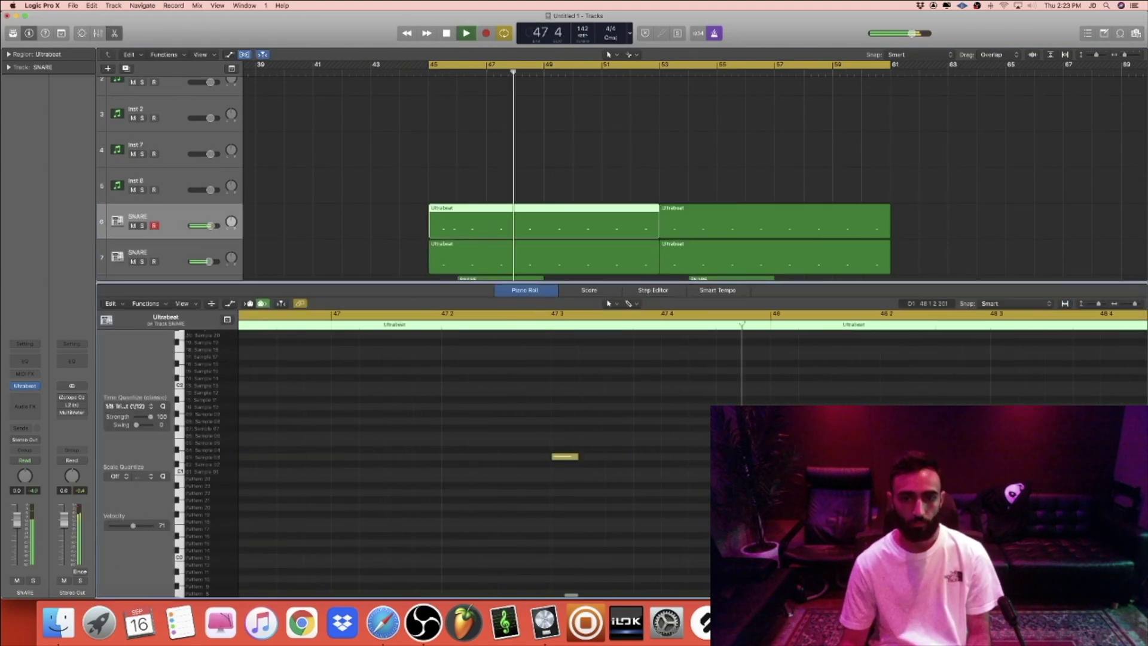
drag(531, 226, 763, 228)
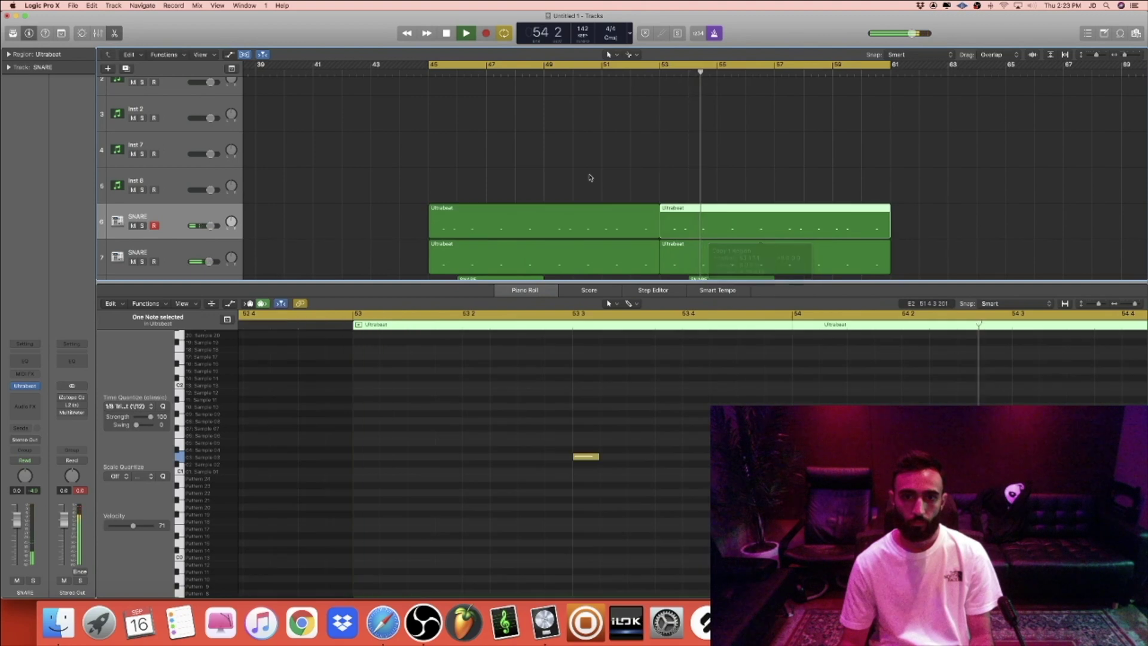
click(115, 34)
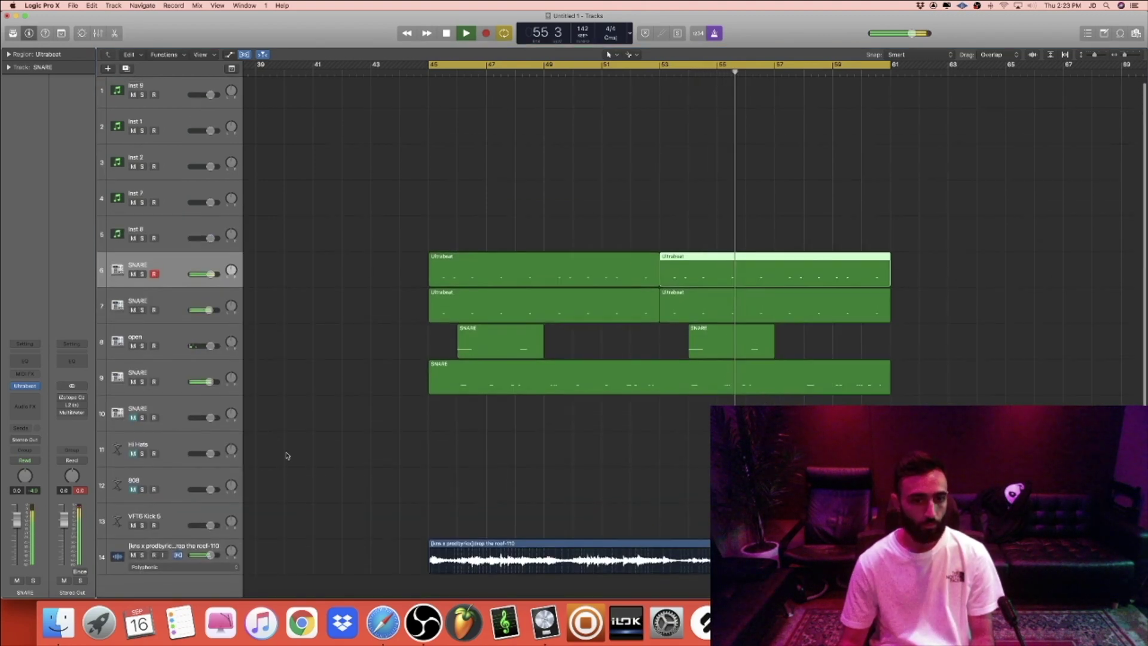
key(a)
key(a)
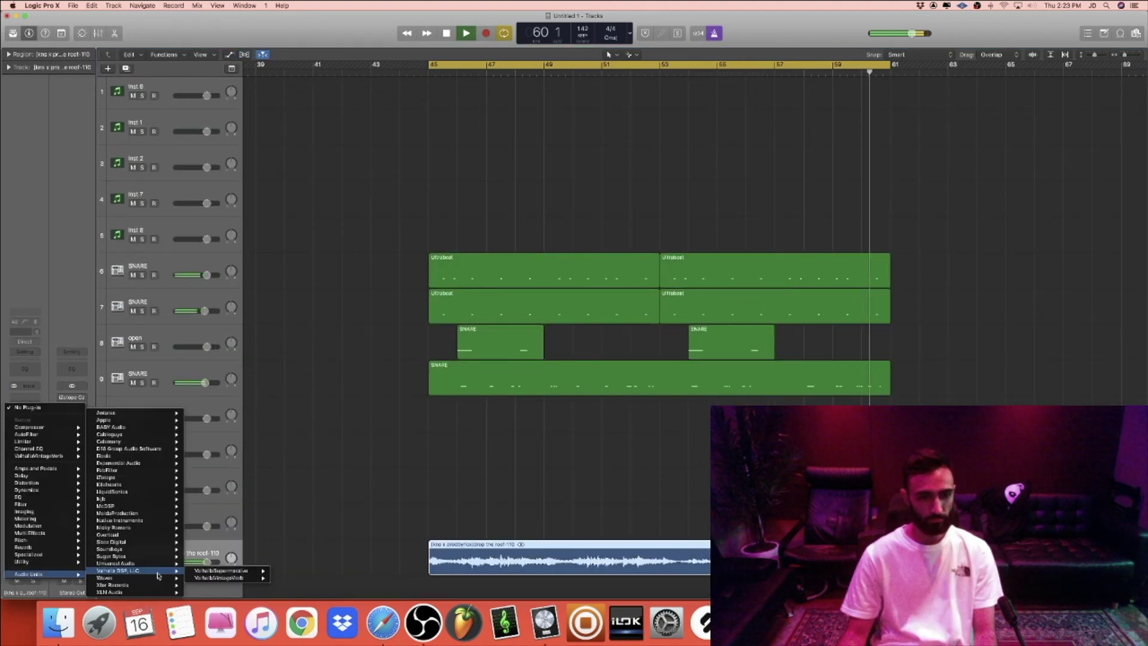
Insert the Waves SoundShifter Pitch (s) plug-in on the "drop the roof" loop track
mouse_move(141, 585)
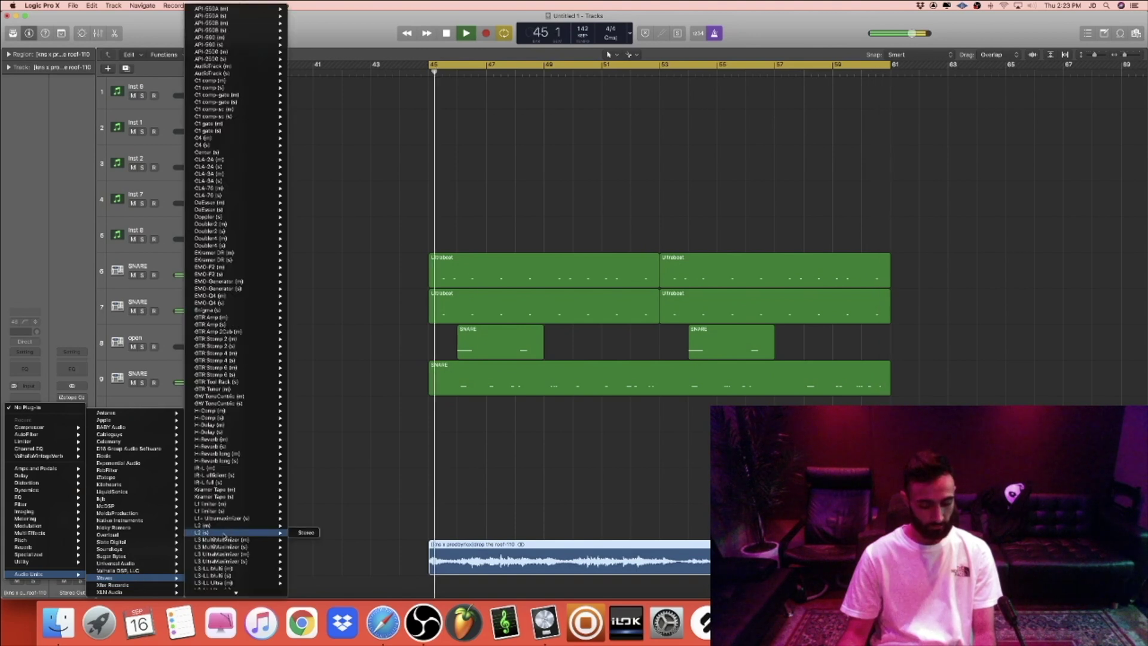
scroll(225, 536, down, 3)
mouse_move(239, 547)
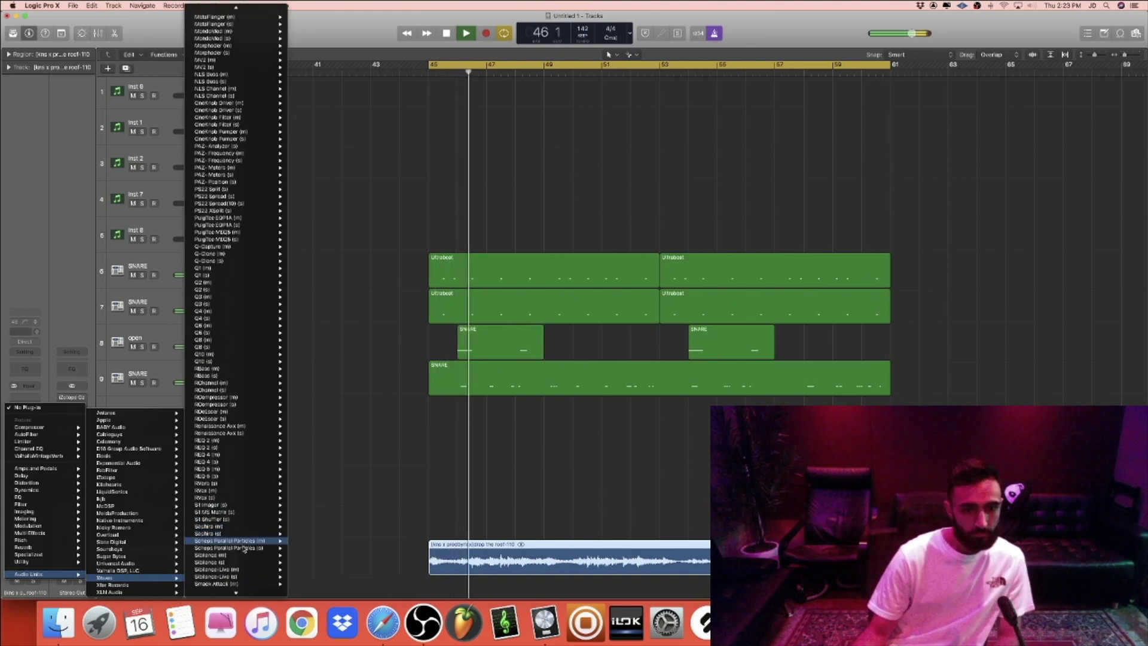
scroll(248, 529, down, 3)
mouse_move(269, 525)
click(302, 525)
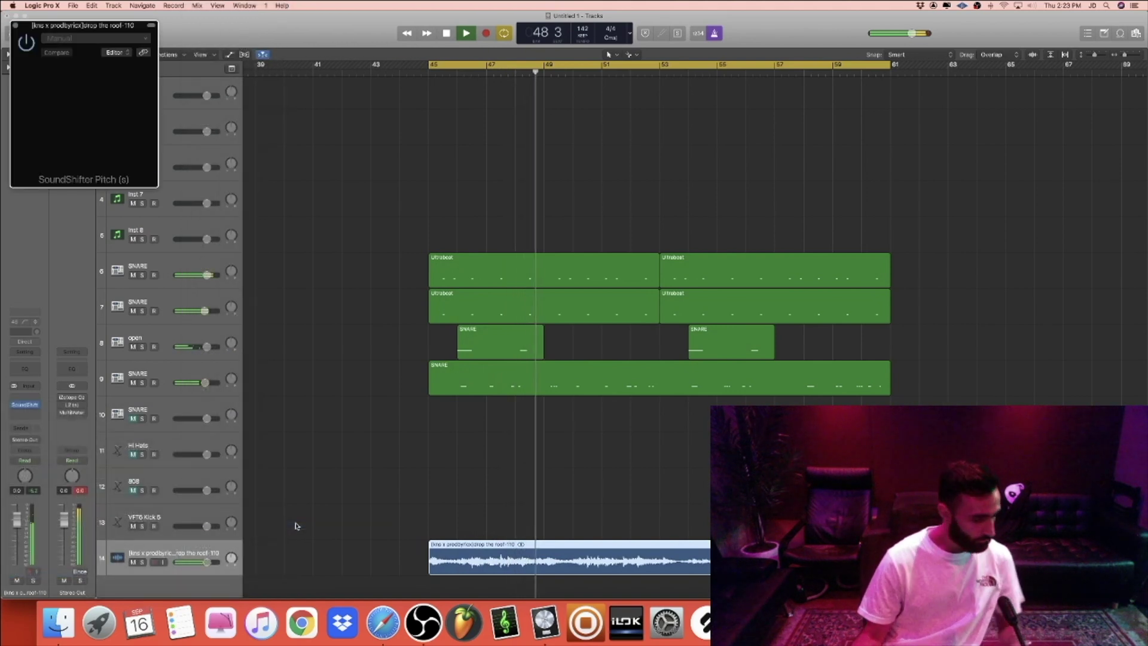
Transpose the loop in SoundShifter Pitch while auditioning it from bar 45, and close the plug-in window
scroll(627, 532, left, 1)
key(Return)
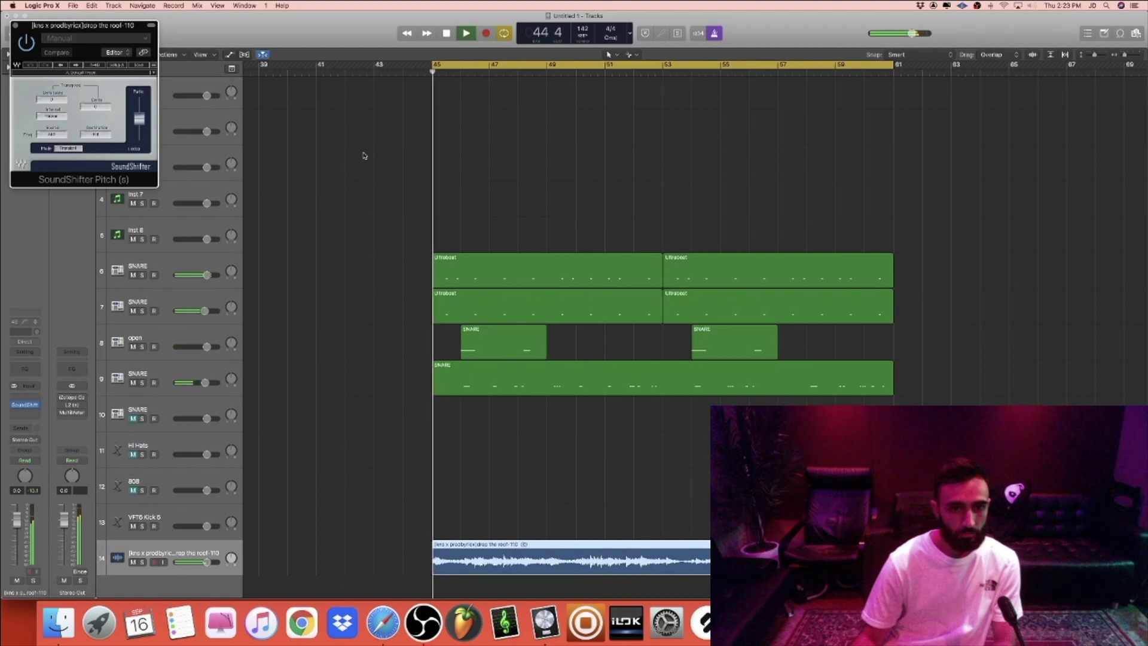
key(space)
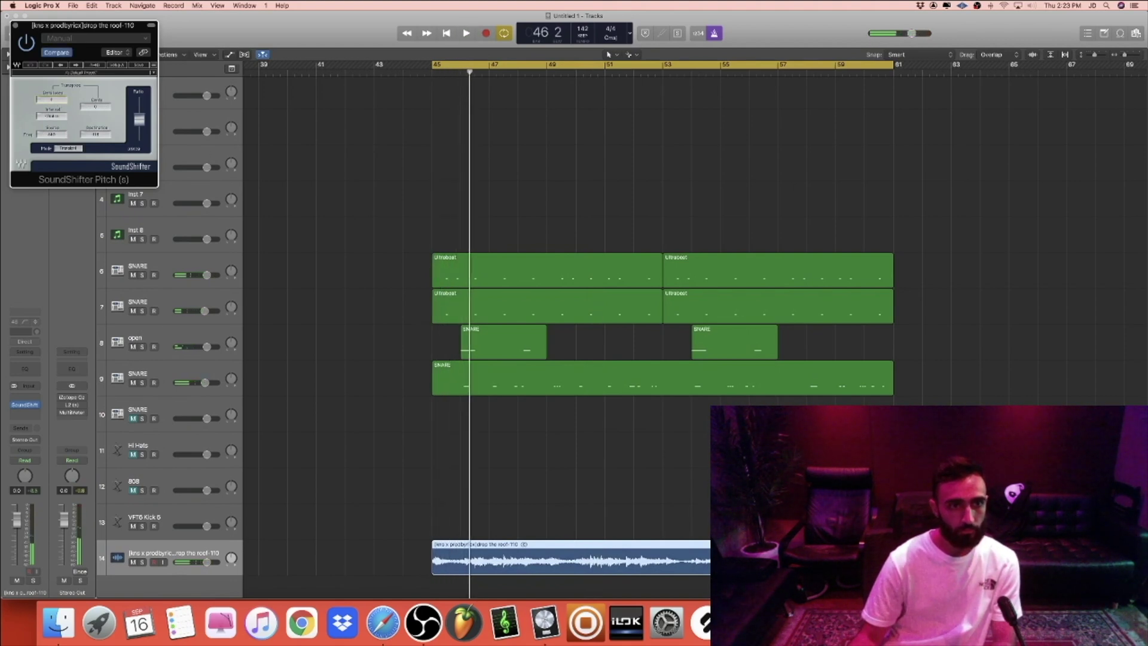
key(space)
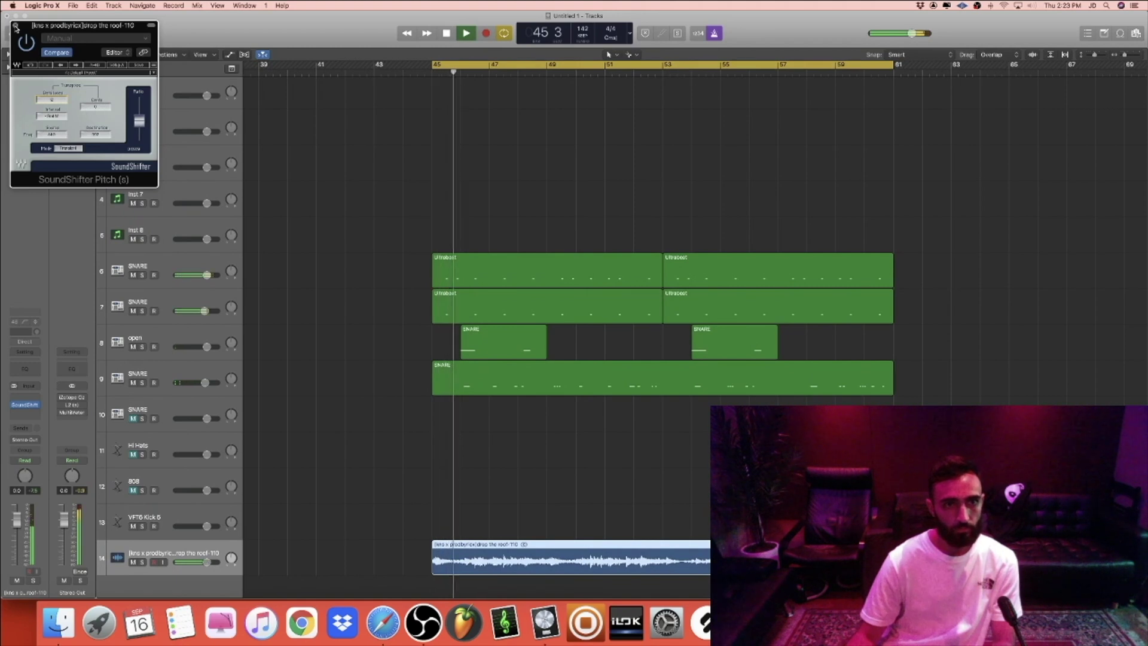
click(15, 25)
click(392, 357)
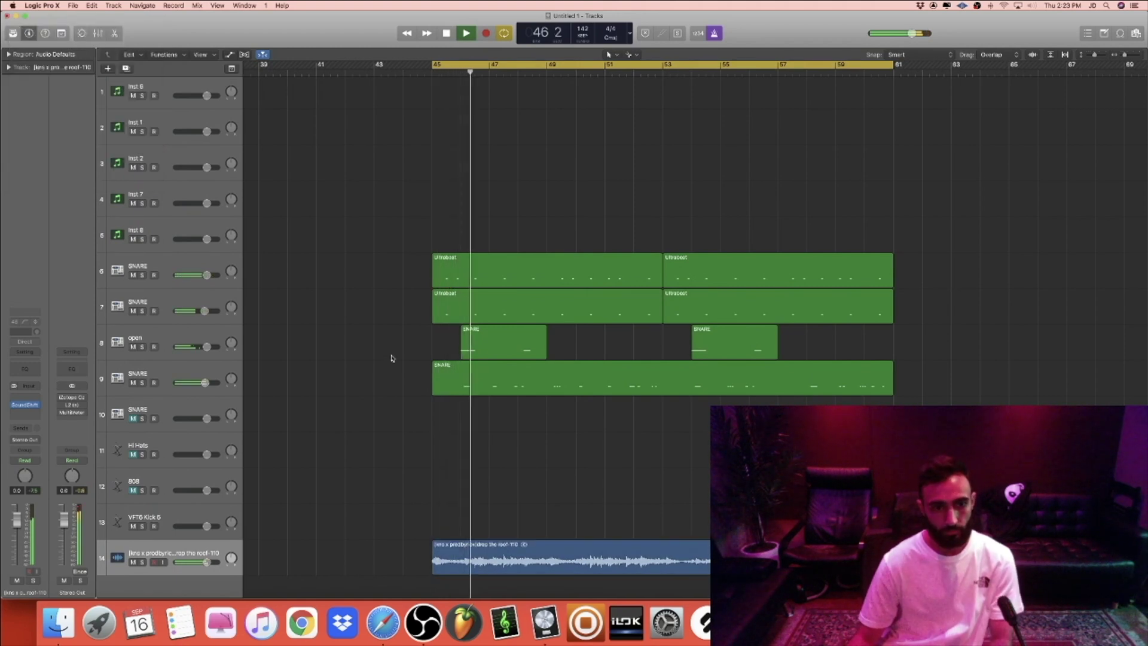
Insert RC-20 Retro Color on the loop track with the Vinyl 3 preset and lower the Distort amount
click(25, 412)
mouse_move(59, 582)
mouse_move(117, 592)
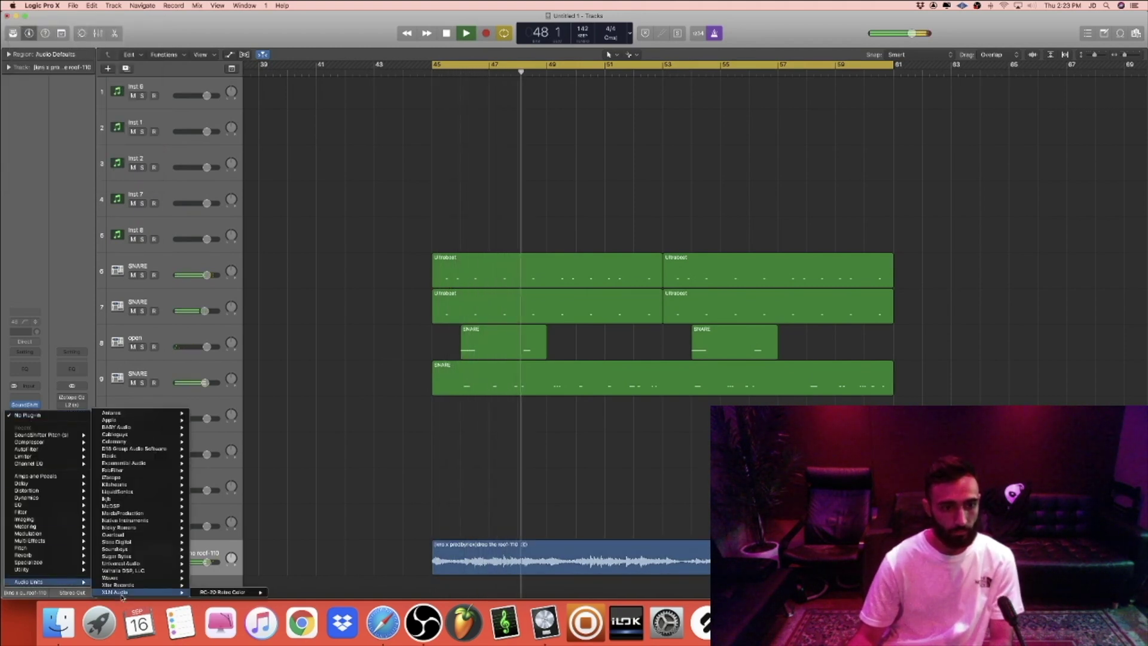
mouse_move(240, 592)
click(273, 585)
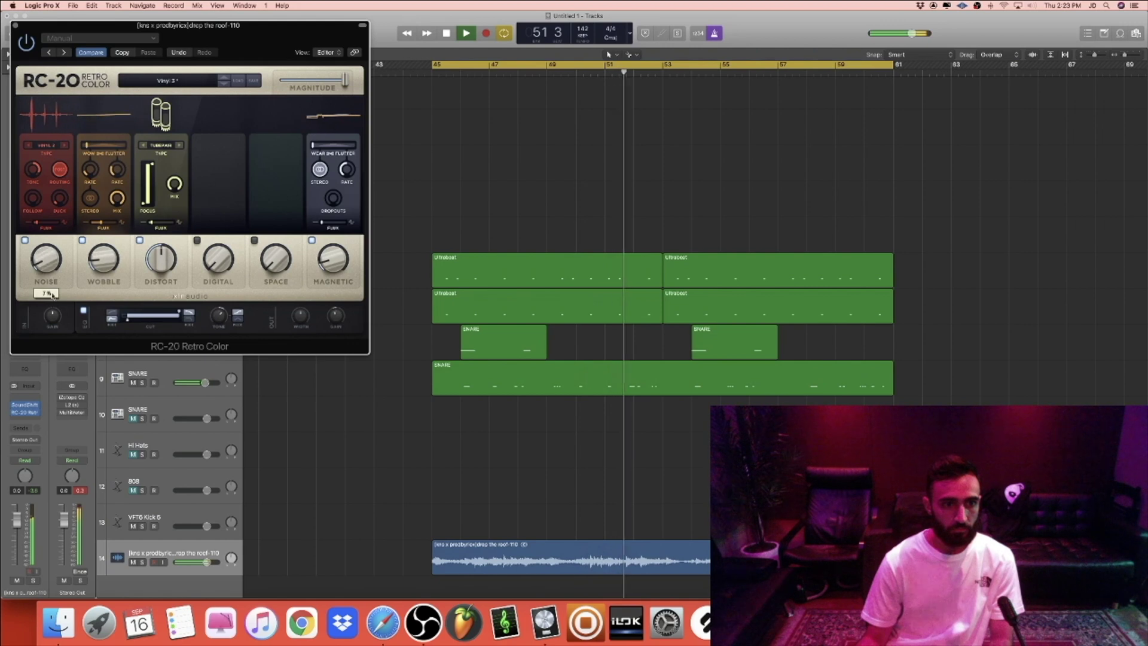
drag(161, 263, 160, 289)
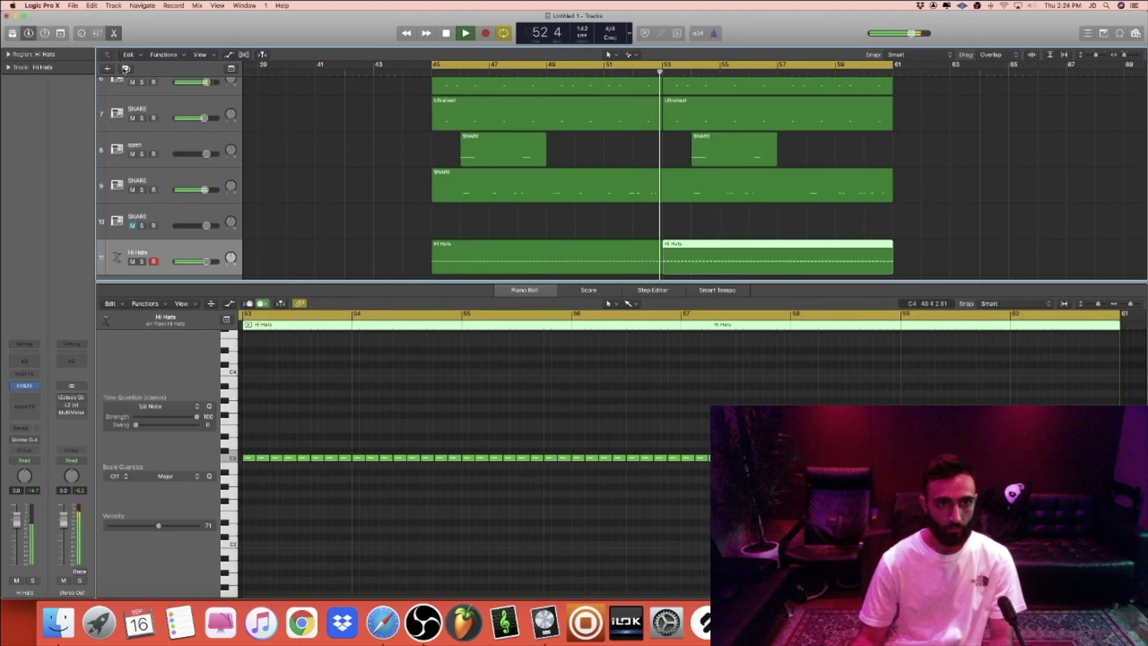
Duplicate the Hi Hats track with both of its regions and choose the Random Velocity transform for all notes in the copy
click(126, 68)
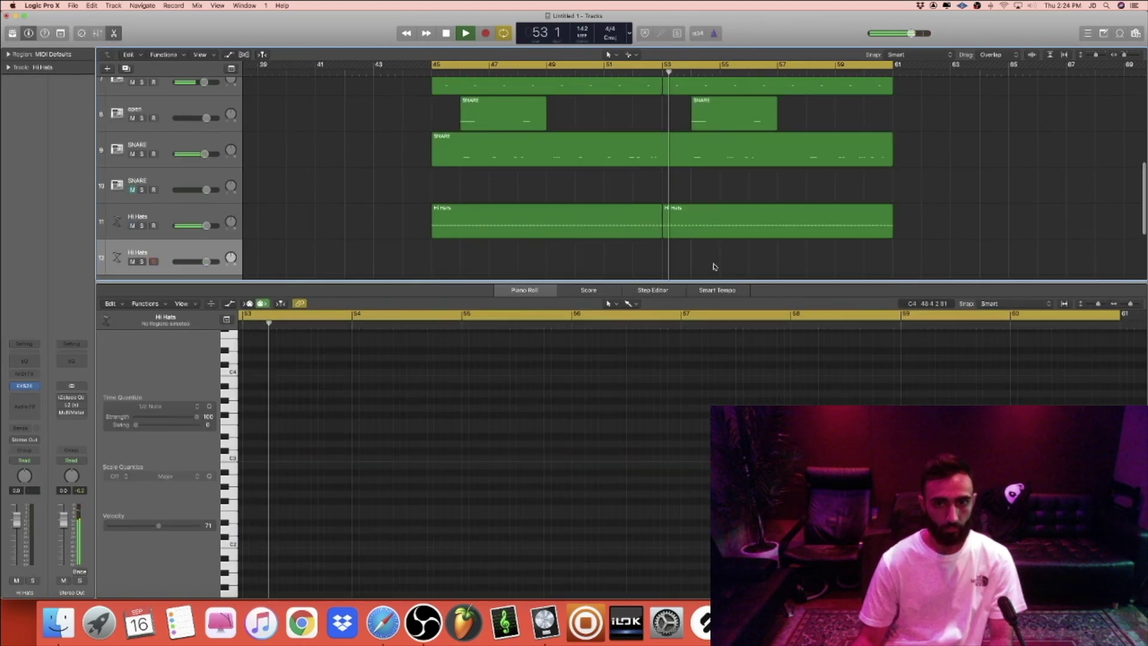
drag(676, 221, 635, 251)
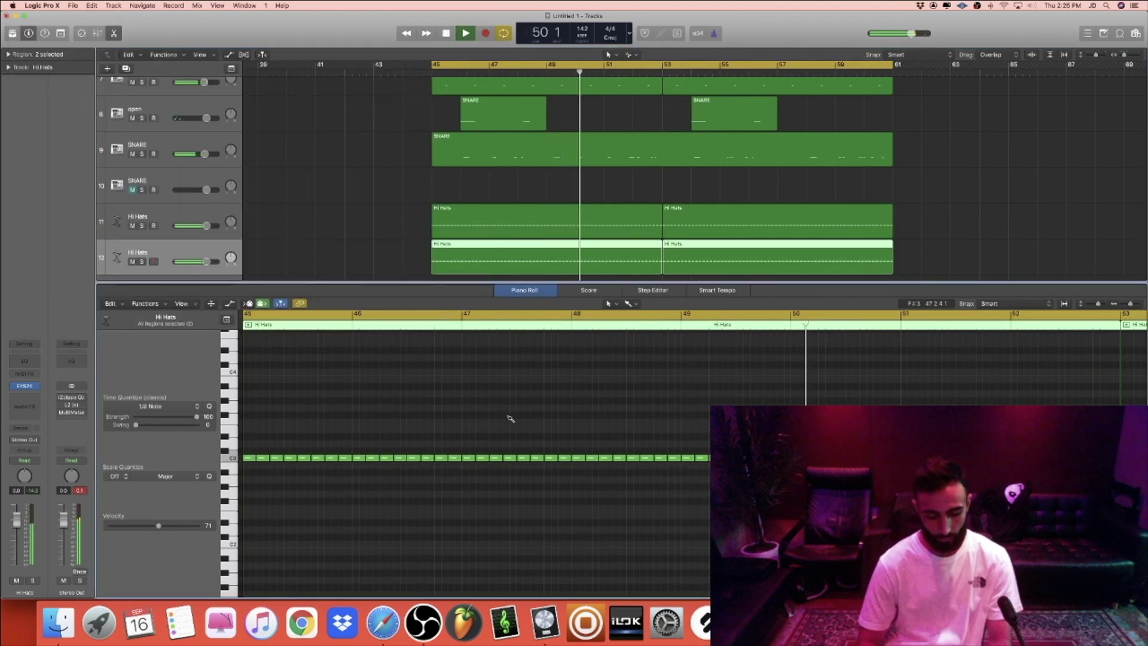
key(super+a)
click(154, 307)
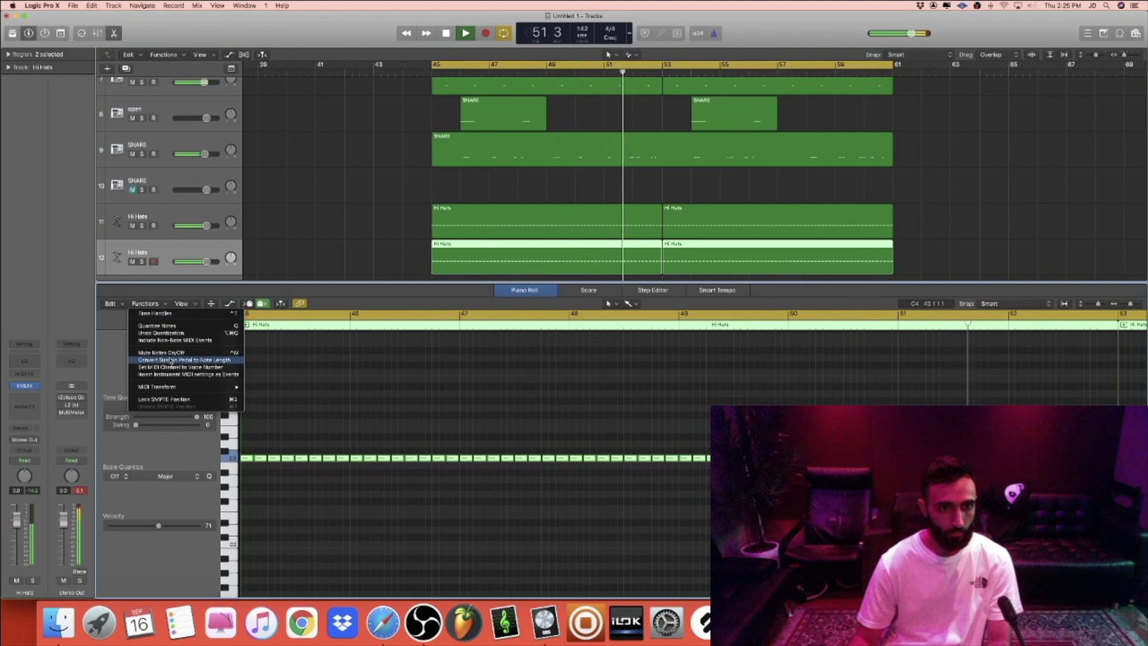
mouse_move(198, 387)
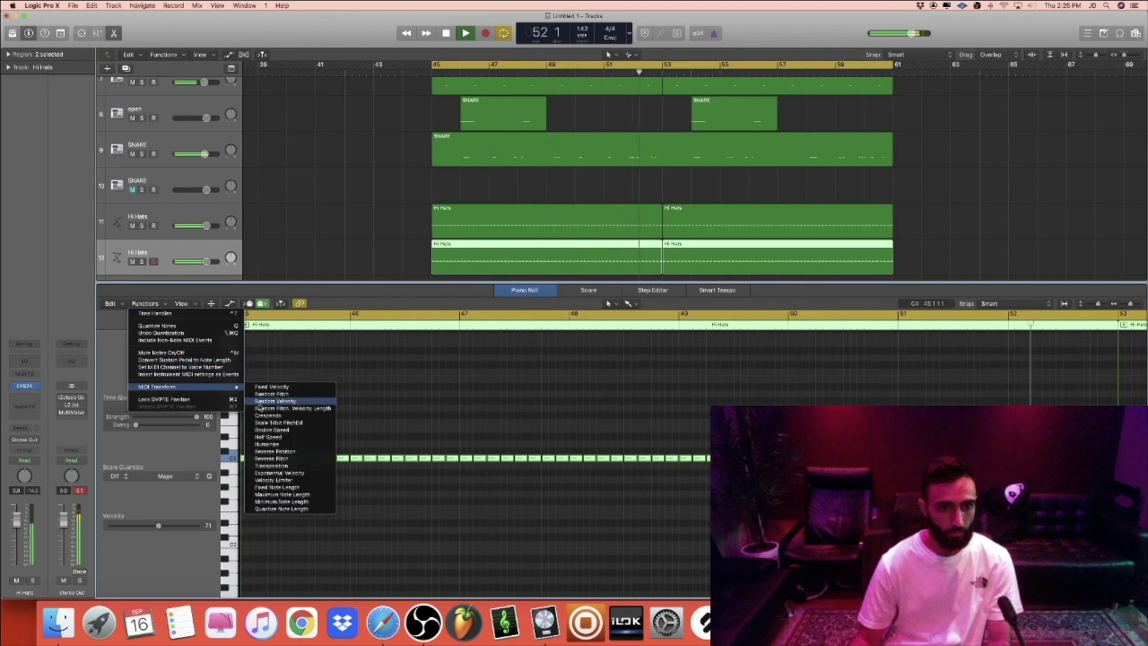
click(290, 396)
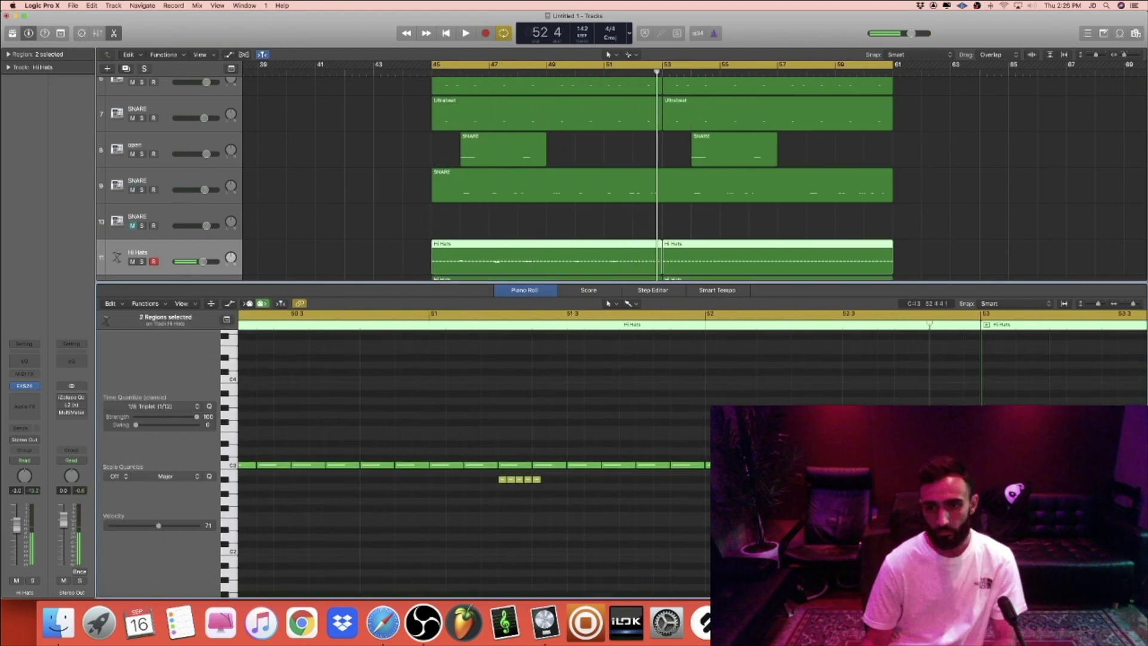
Replace the second region on the first Hi Hats track with a copy of the first region at bar 53
click(610, 76)
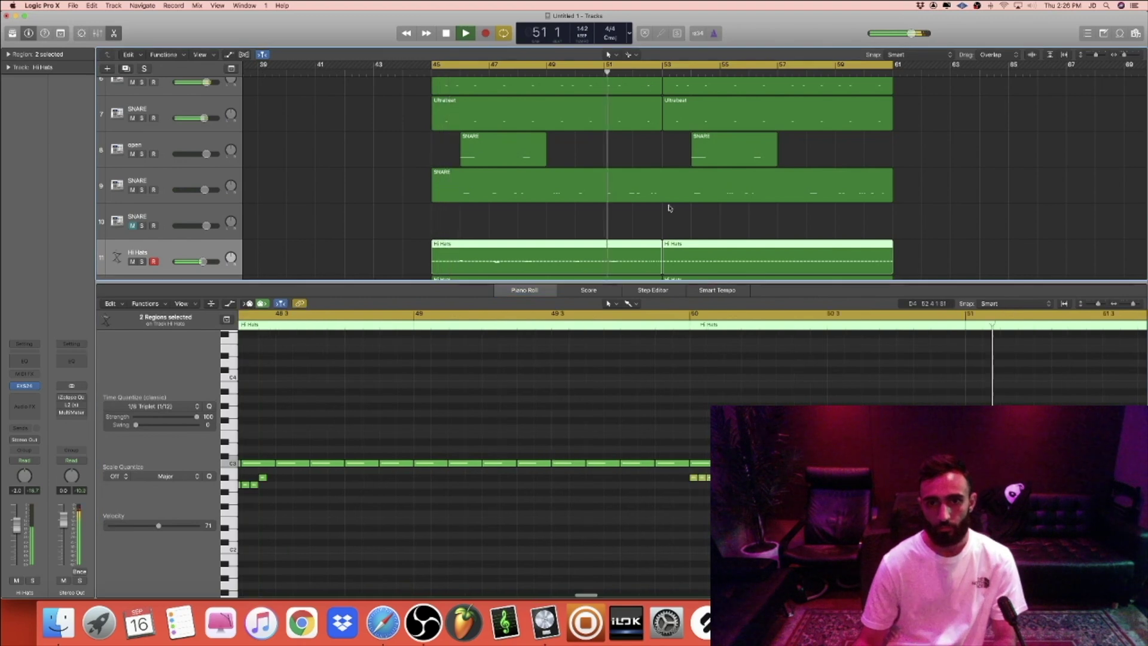
click(674, 216)
click(692, 248)
key(Delete)
click(498, 255)
drag(494, 255, 726, 258)
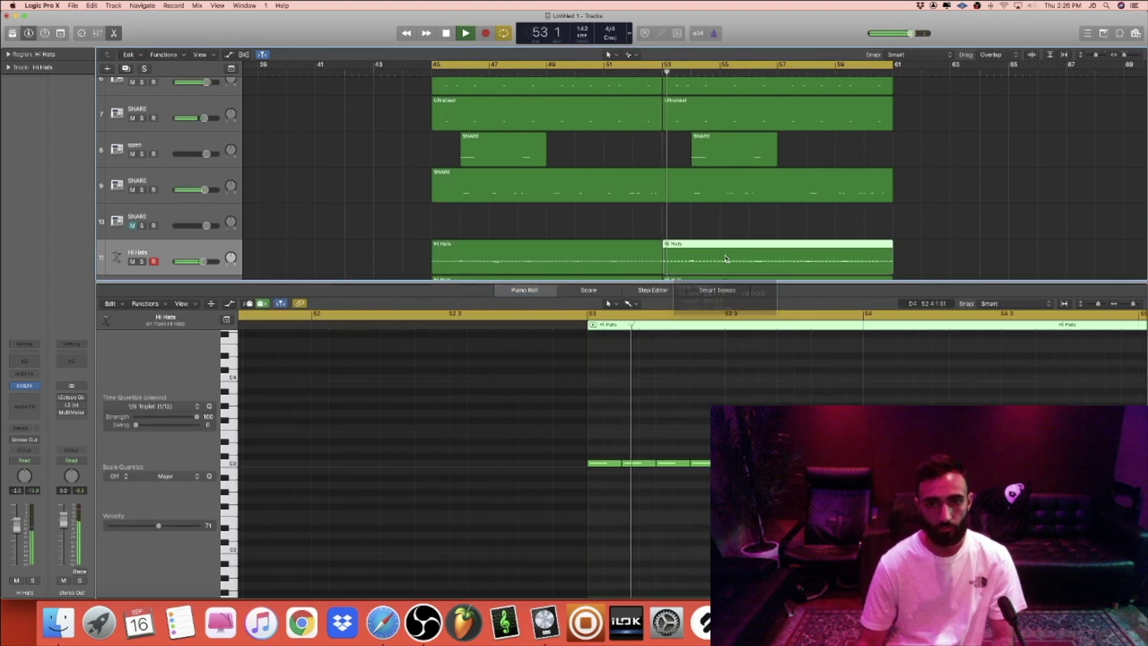
click(114, 34)
Slightly lower the volume of the first Hi Hats track and select the 808 track
key(super+Left)
key(super+Left)
drag(203, 418, 200, 419)
scroll(252, 415, right, 5)
click(123, 482)
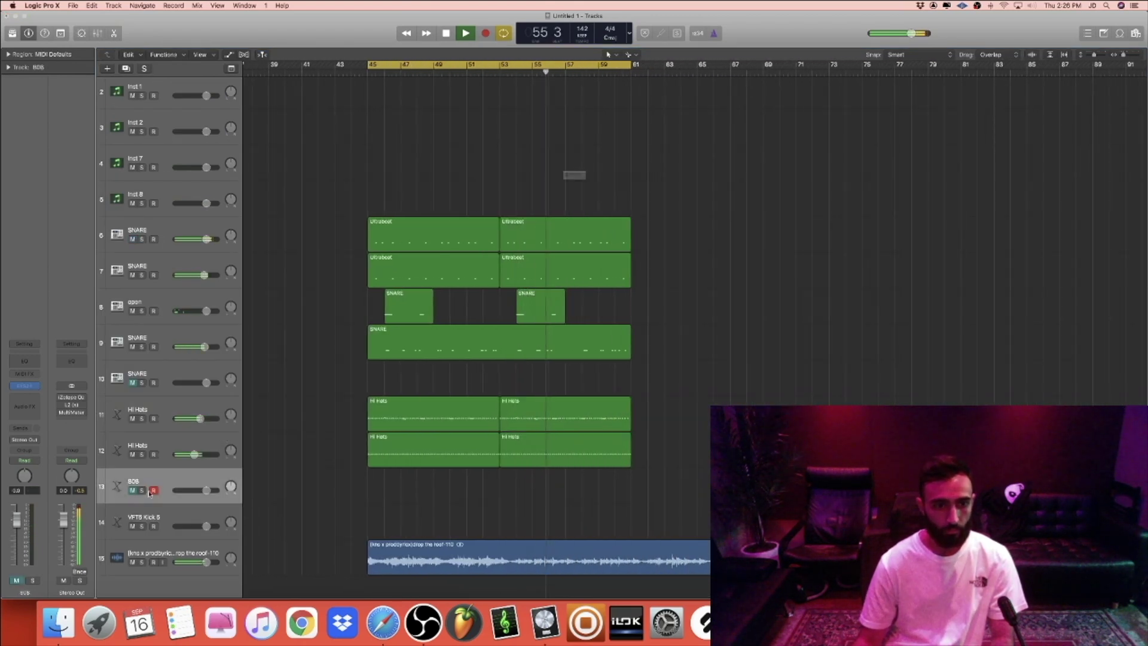
Unmute the 808 track and record an 808 note pattern with Musical Typing
key(Return)
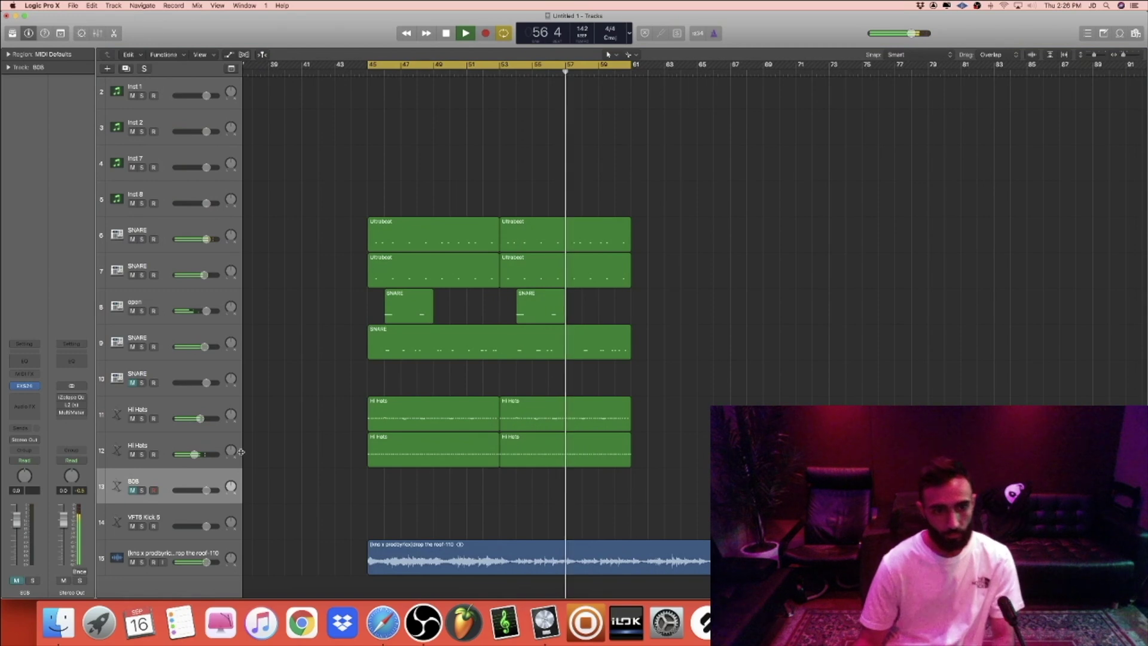
click(133, 491)
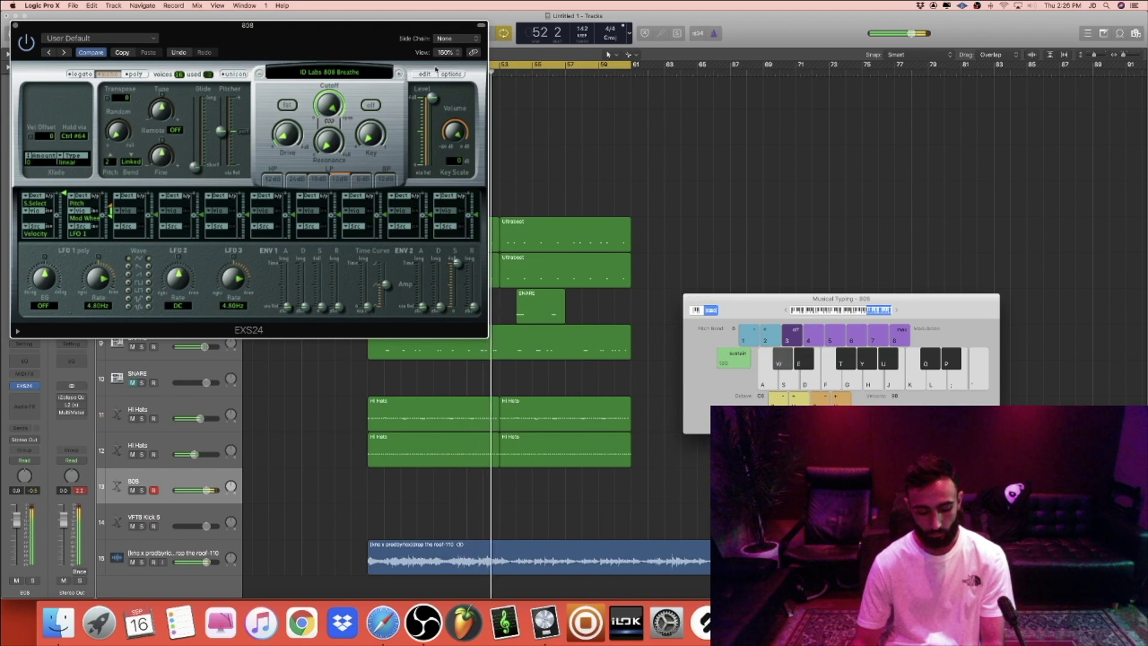
key(a)
key(j)
key(h)
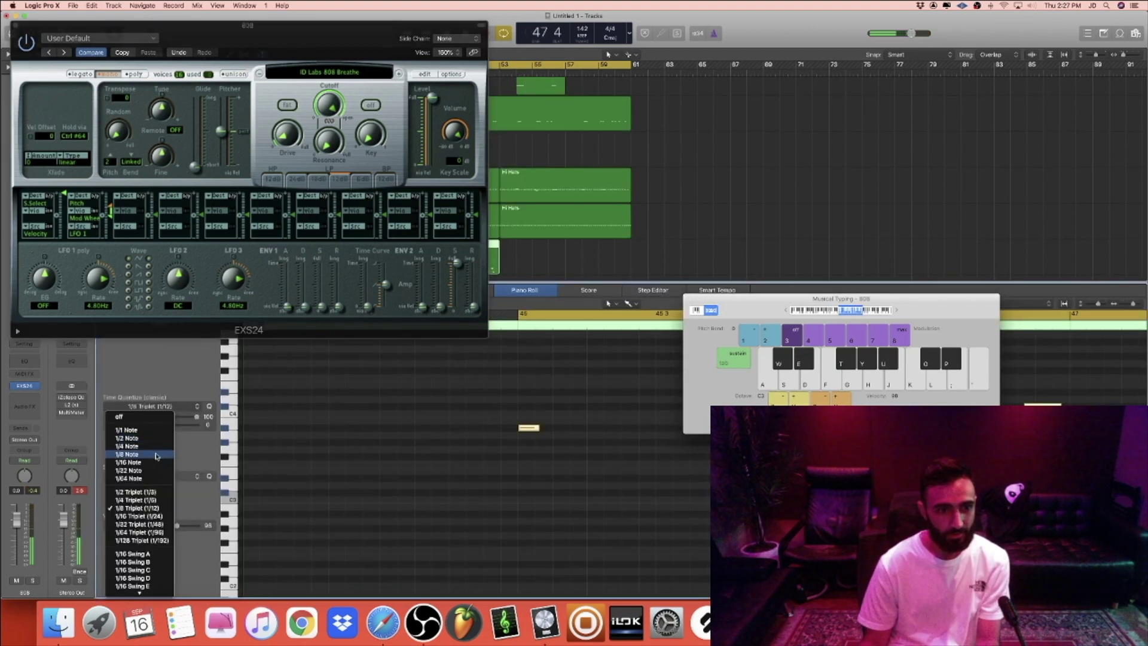
Quantize the recorded 808 region to 1/8 Note and copy it to bar 53
click(156, 456)
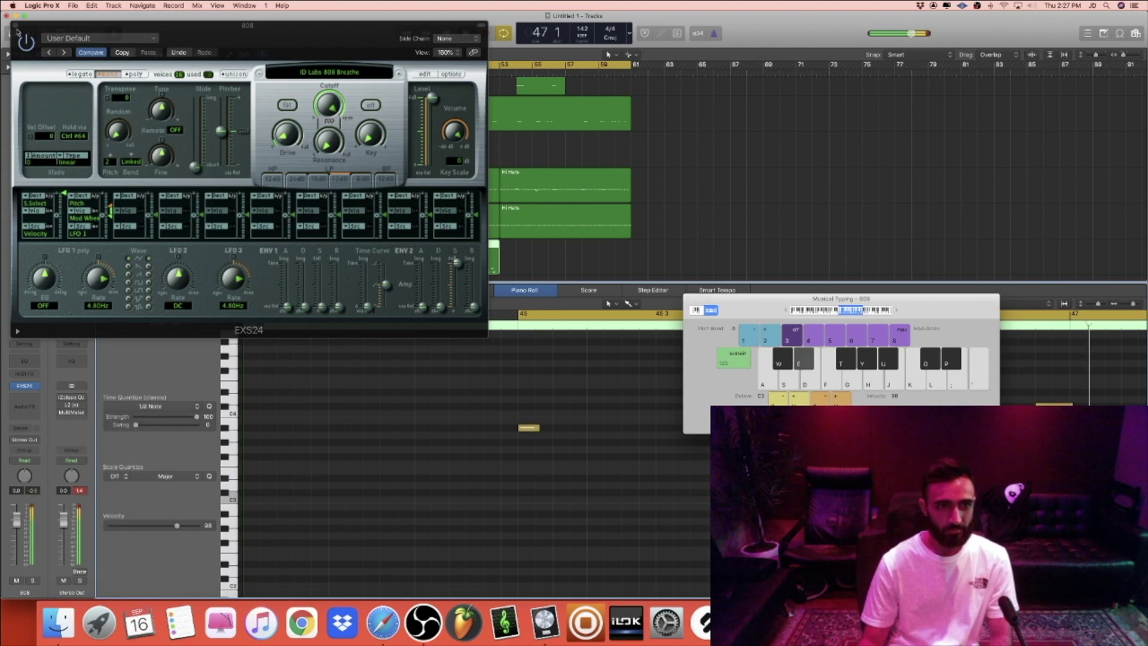
click(16, 27)
key(super+k)
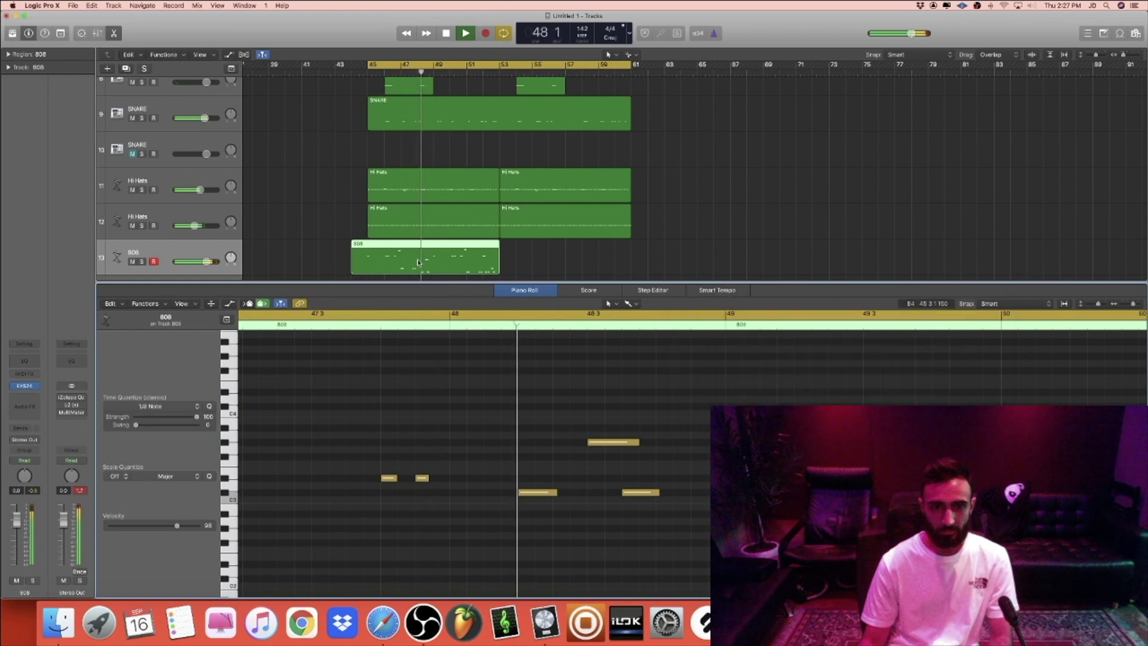
drag(373, 260, 530, 267)
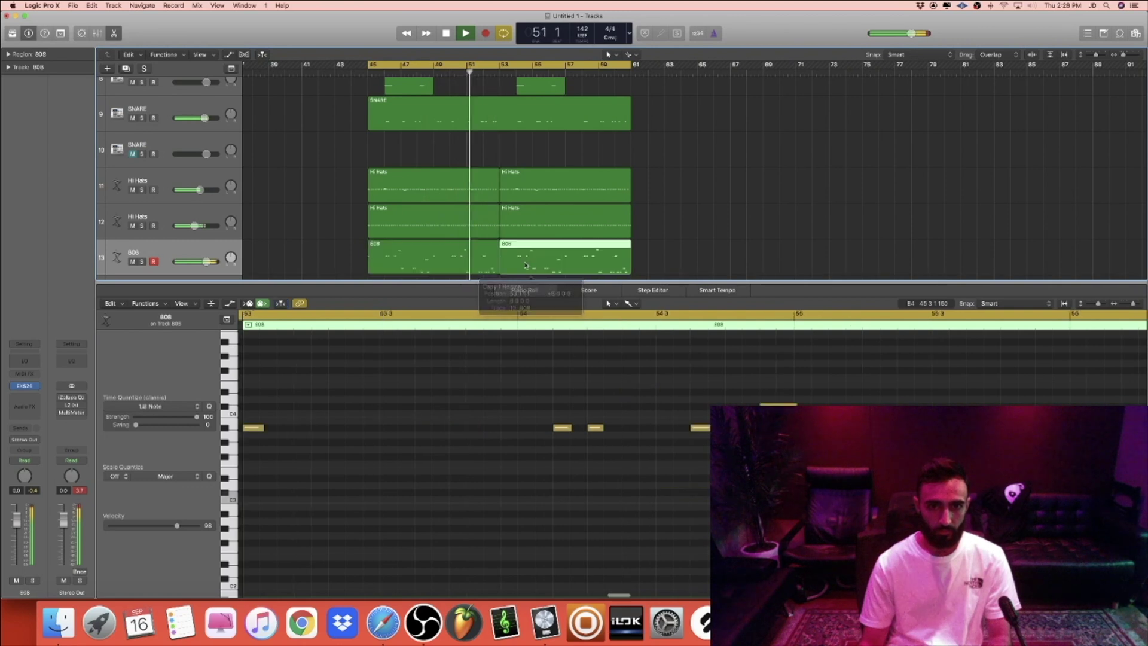
Hide the piano roll, select the kick track below the 808 and turn on the count-in
click(113, 33)
key(Down)
click(698, 33)
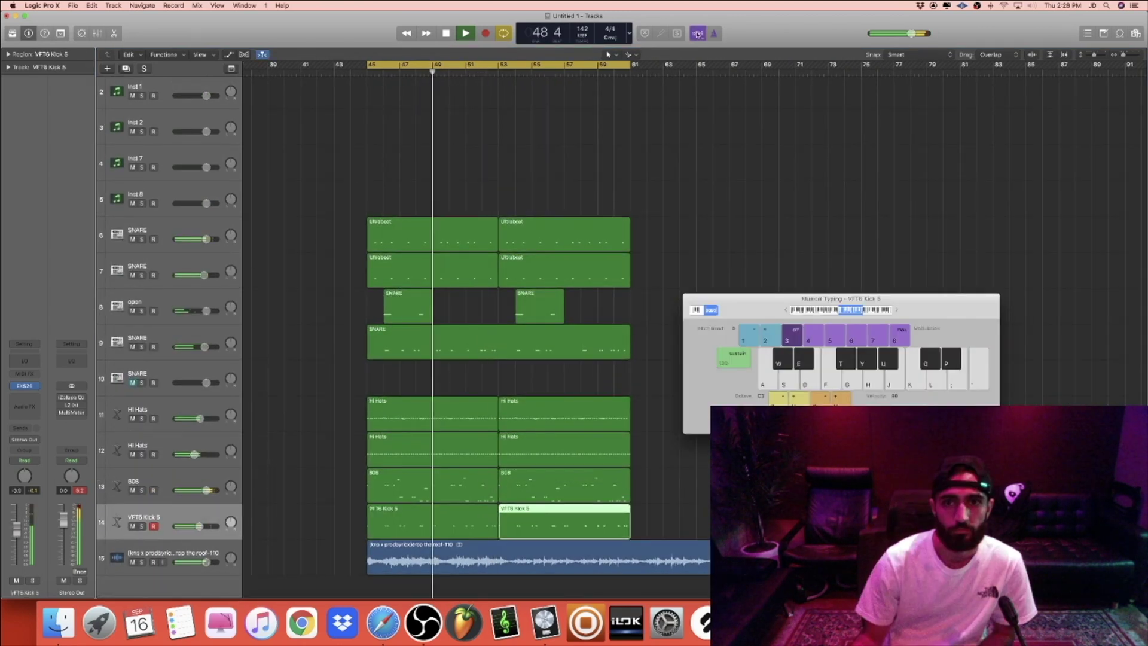
Turn off cycling, copy all regions from bars 45 to 61 to bar 61, and remove the copied 808 region at bar 61
click(689, 298)
click(693, 304)
key(c)
drag(677, 513, 351, 235)
drag(446, 236, 653, 233)
click(548, 487)
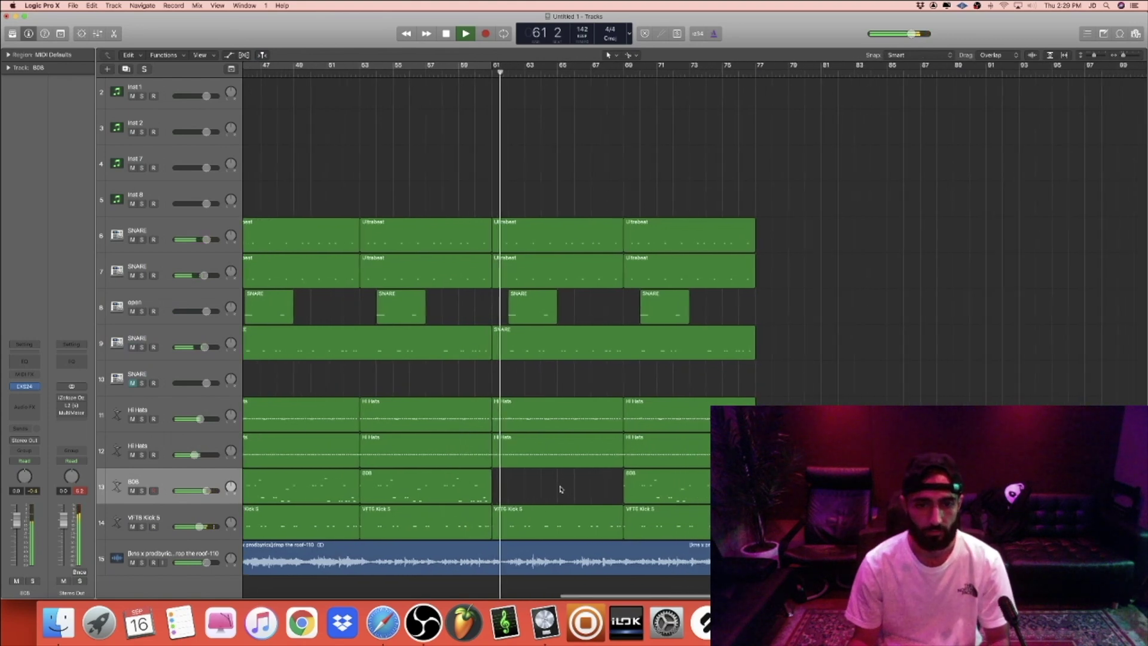
Split the bar 61 regions on both Hi Hats tracks at bar 66 and delete the pieces up to bar 69
click(575, 424)
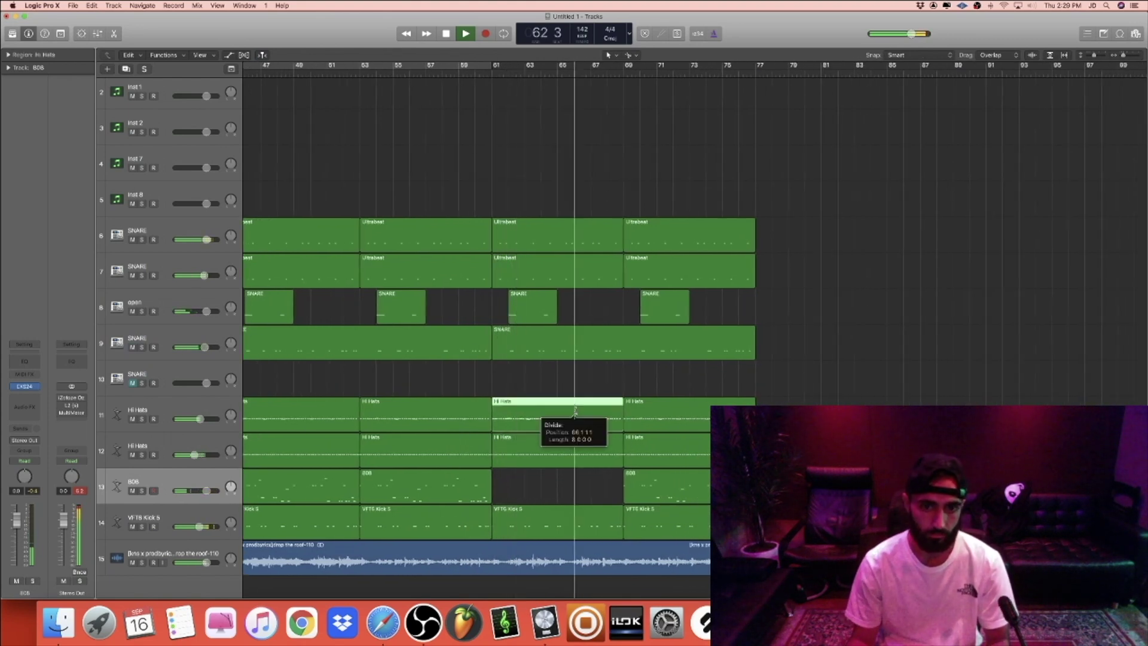
click(572, 449)
key(Delete)
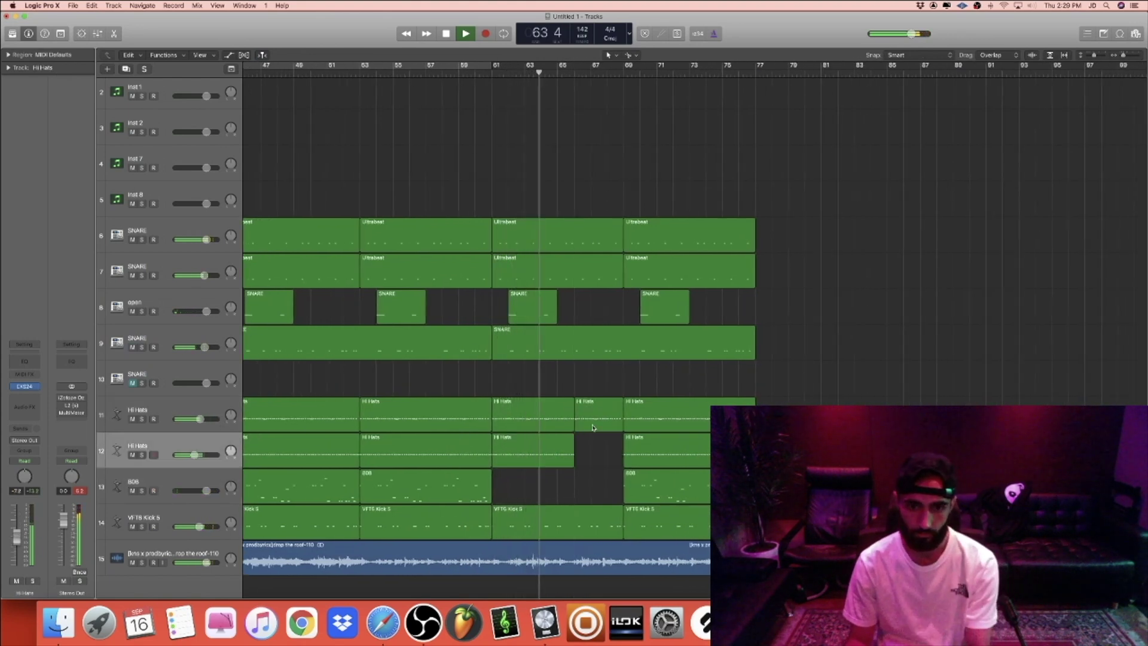
click(593, 426)
key(Delete)
Split the two Ultrabeat regions and the SNARE region starting at bar 61 at bar 68, splitting notes that cross the point
drag(600, 384, 602, 232)
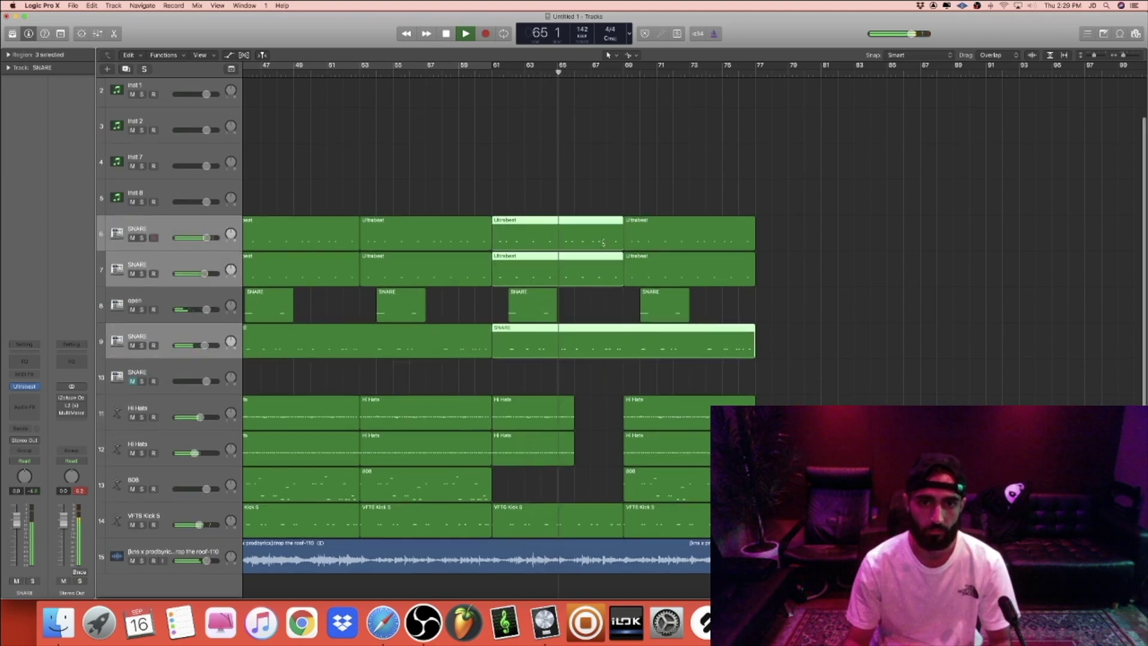
click(603, 232)
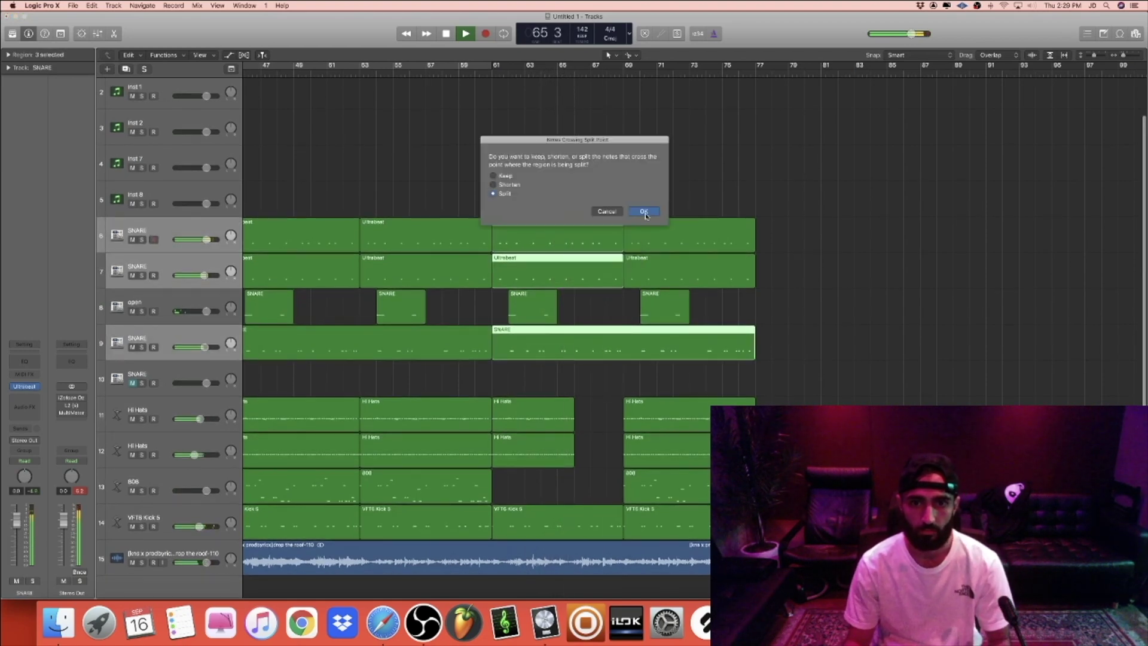
key(Return)
drag(627, 384, 616, 224)
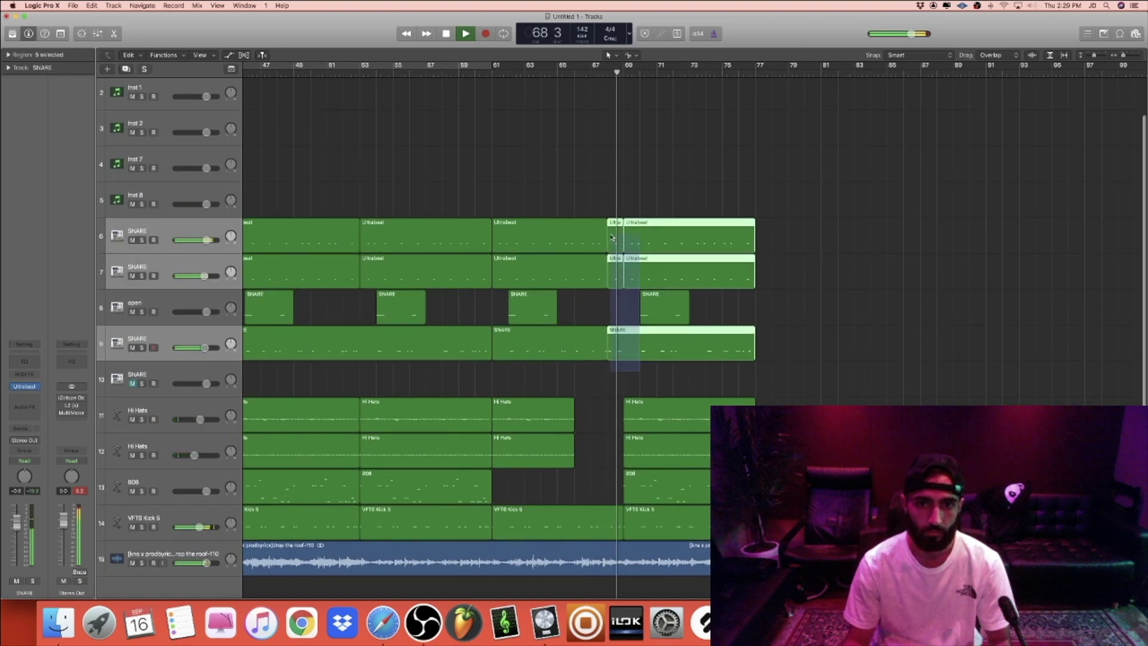
click(622, 309)
Split the last 808 region at bar 73 and delete the part after it
scroll(673, 454, right, 2)
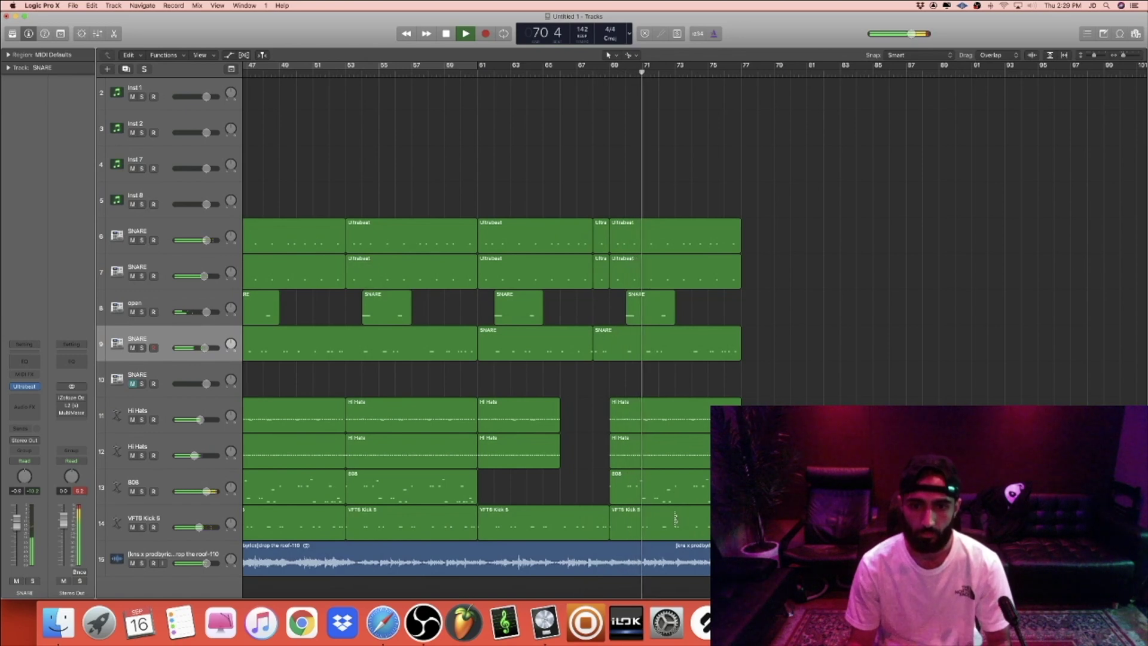
drag(675, 483, 706, 520)
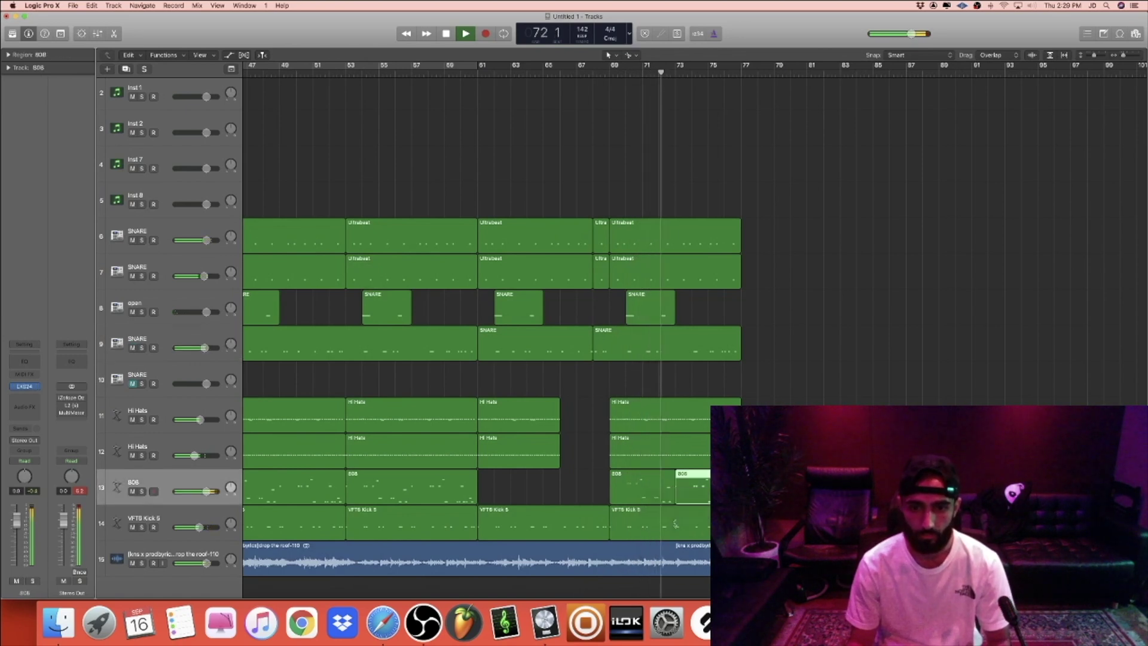
key(Delete)
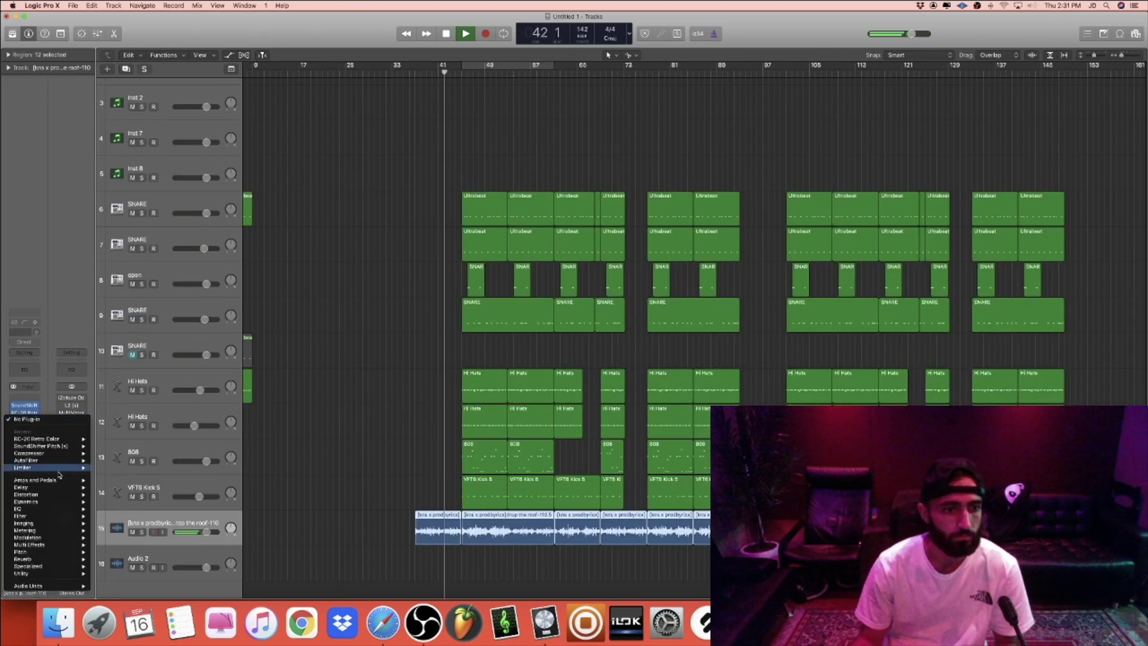
Insert MRhythmizer on the loop track, try the 50% speed time sequence and settle on 200% speed
mouse_move(30, 585)
mouse_move(118, 584)
mouse_move(137, 515)
key(Escape)
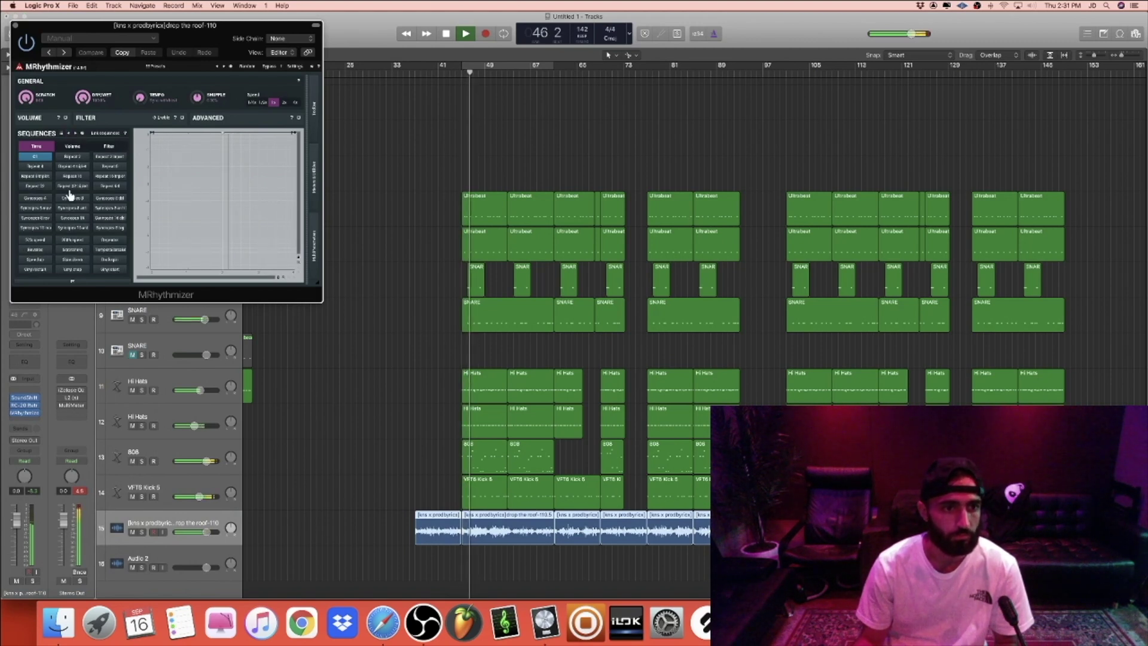
click(35, 239)
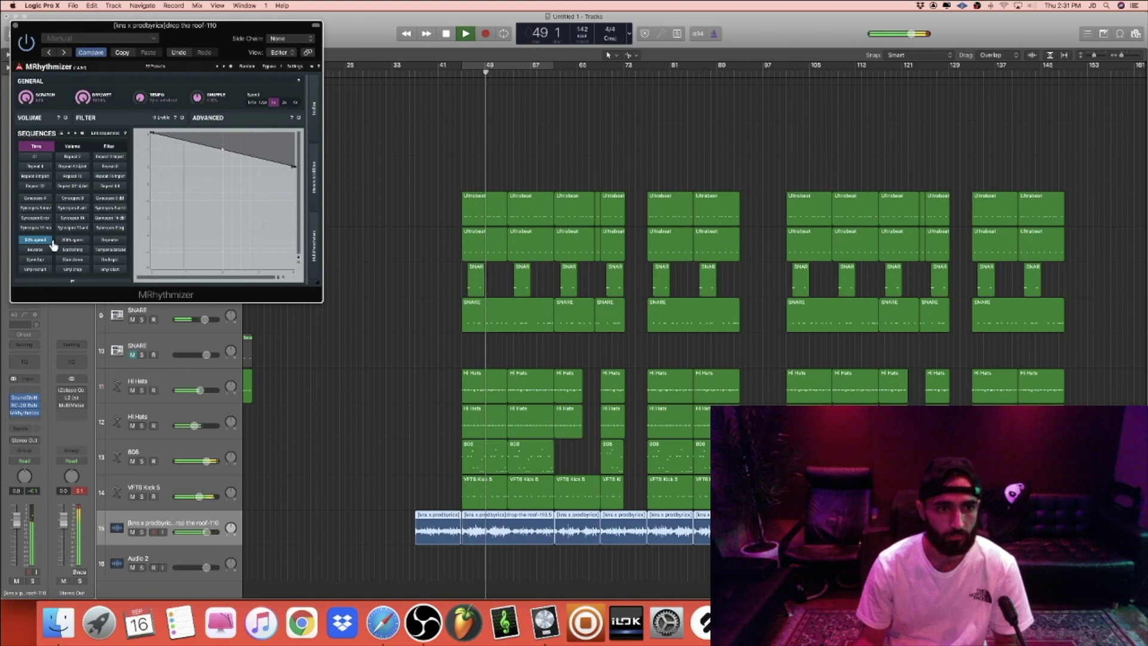
click(72, 239)
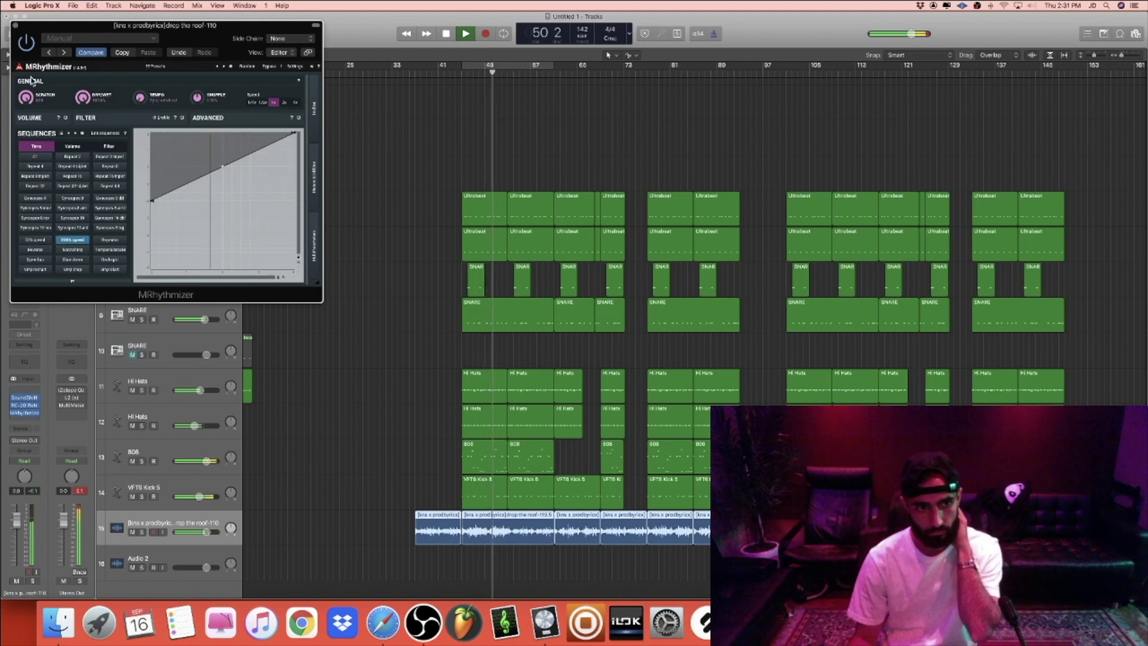
click(16, 27)
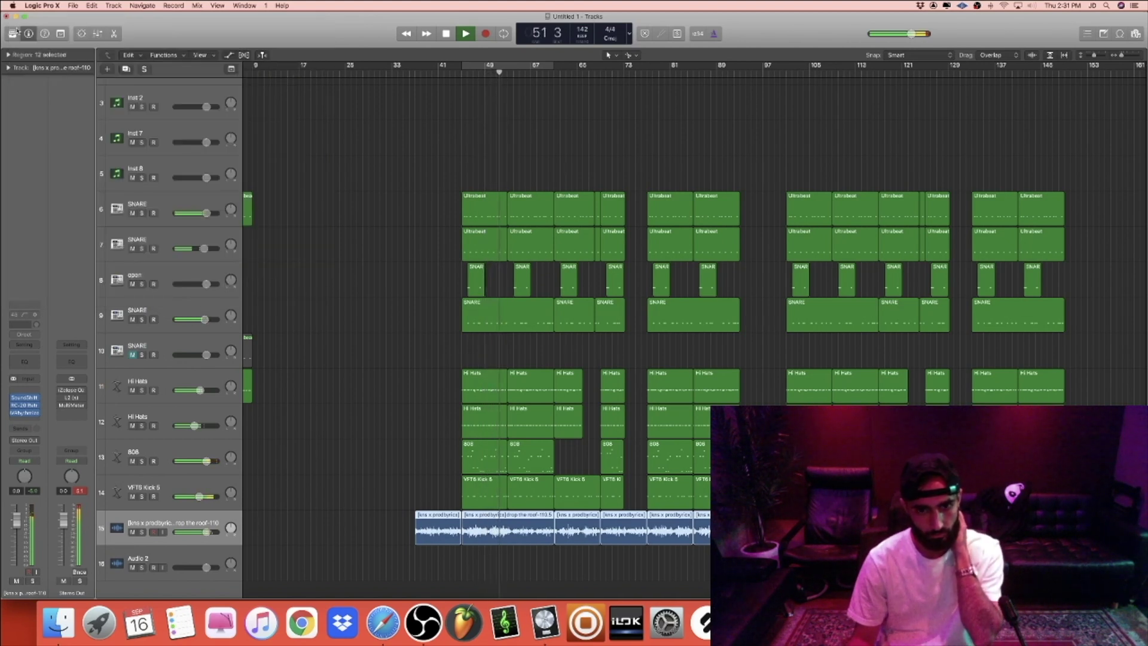
Bounce the loop region starting at bar 45 in place onto a new track
click(509, 531)
right_click(509, 531)
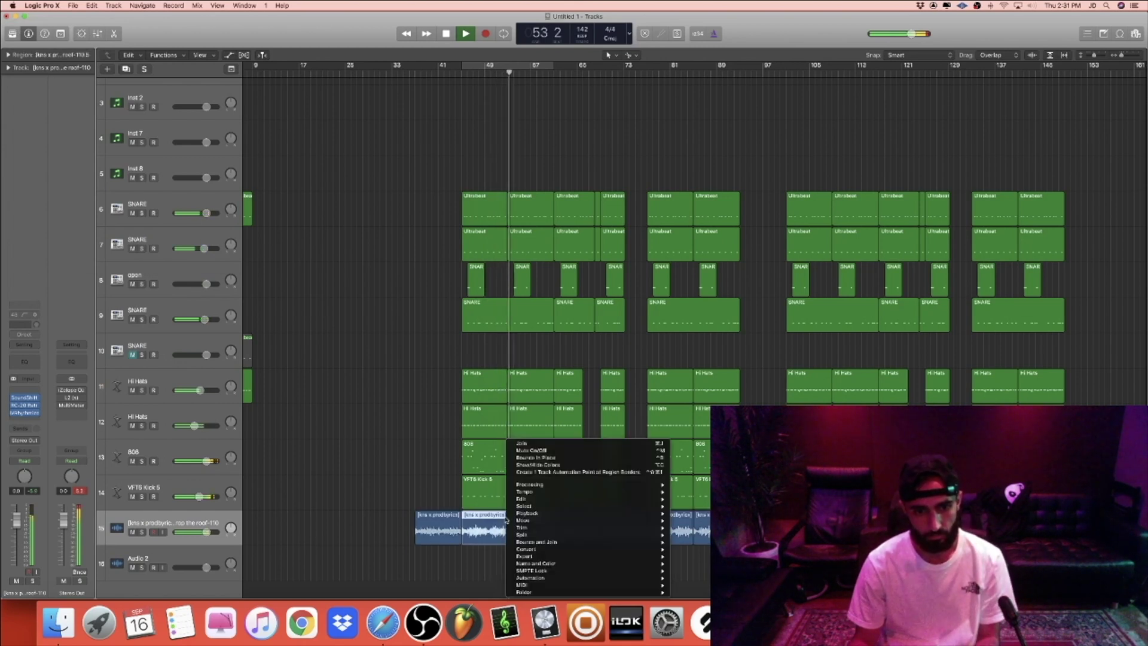
click(548, 458)
key(Return)
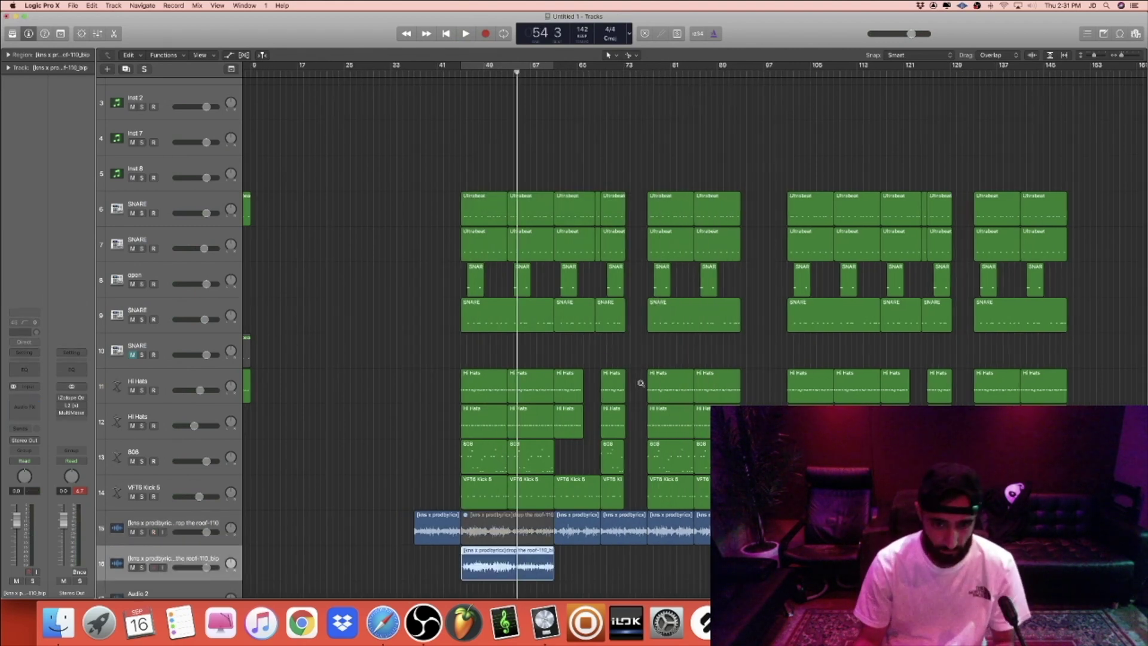
Split the bounced loop region at position 45 3 1 1 and move the remaining part back to start at bar 45
key(space)
scroll(562, 251, up, 2)
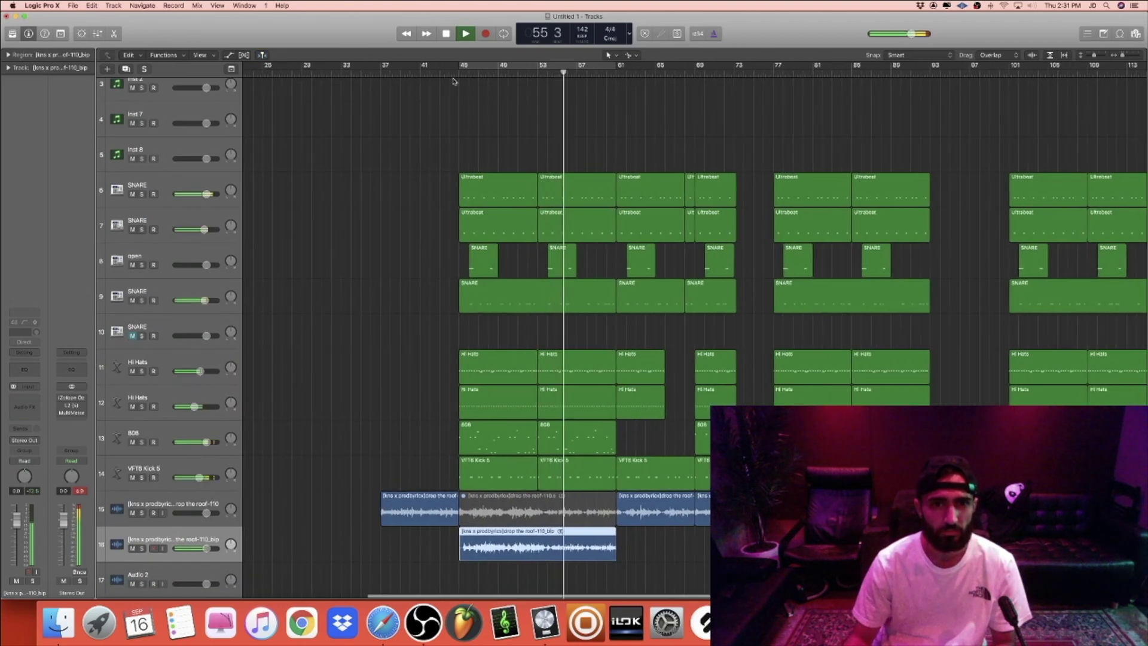
click(448, 73)
scroll(566, 428, down, 1)
scroll(579, 478, right, 1)
key(super+Right)
key(super+Right)
key(super+Right)
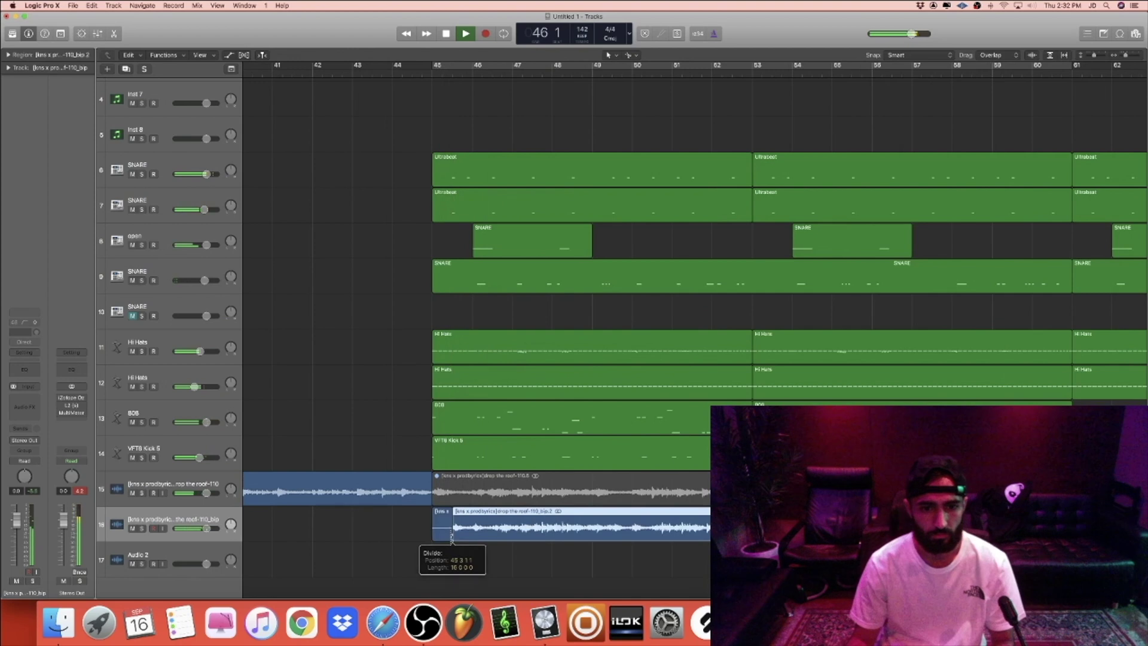
click(453, 537)
drag(521, 532, 501, 532)
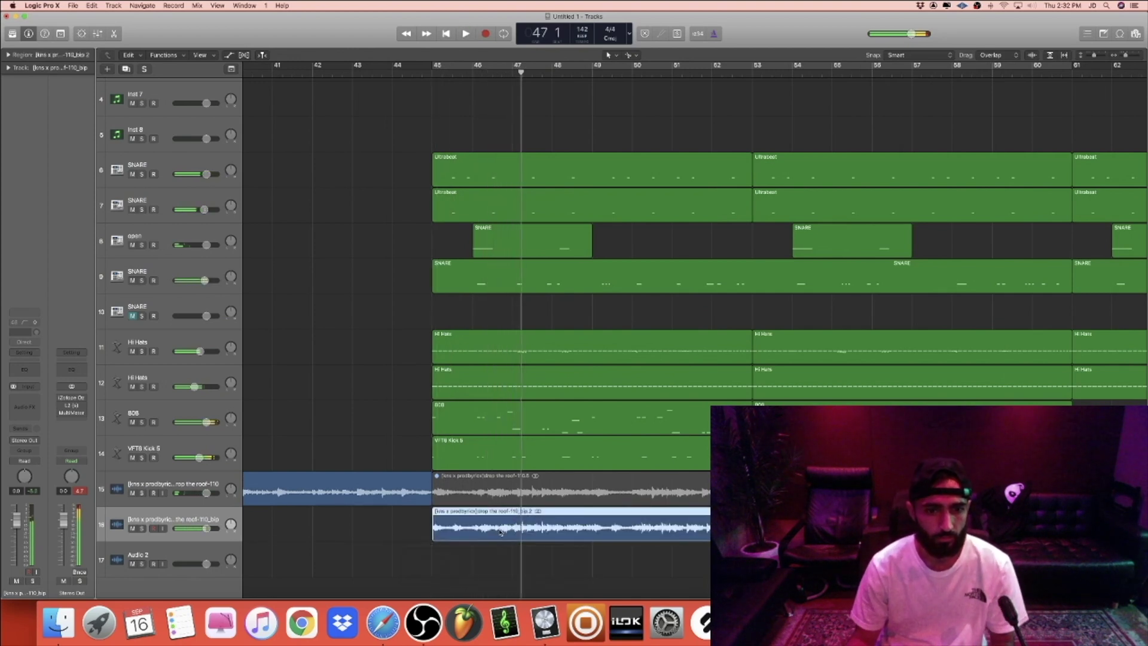
Unmute the original loop region at bar 45 and play the arrangement from before it
key(space)
right_click(506, 530)
click(525, 451)
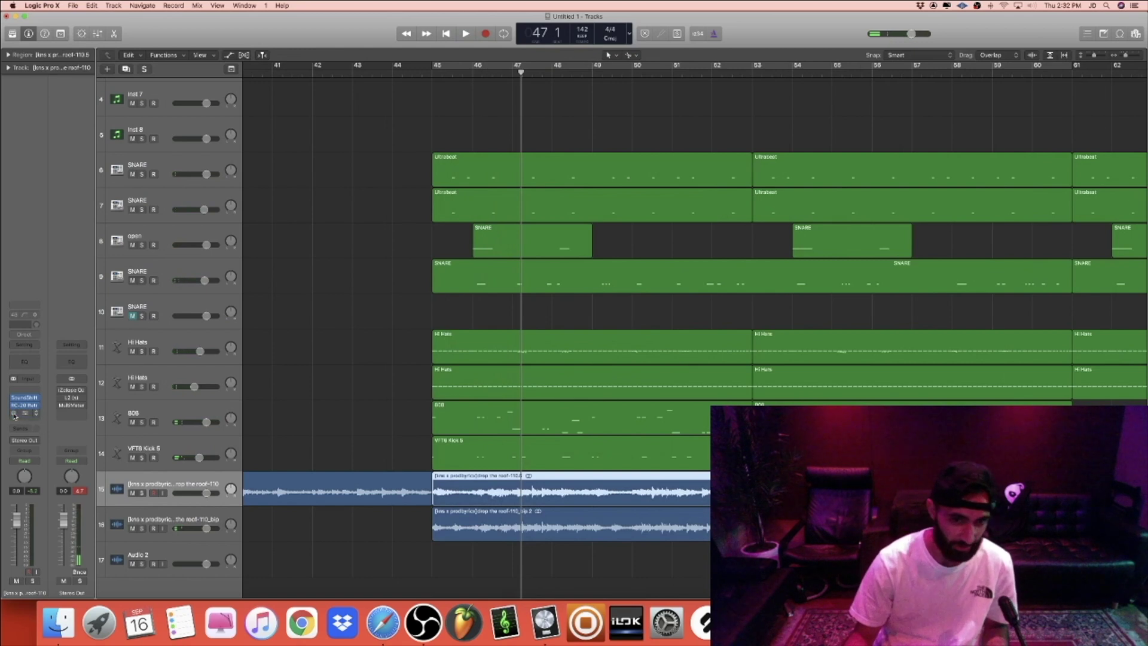
click(289, 74)
key(space)
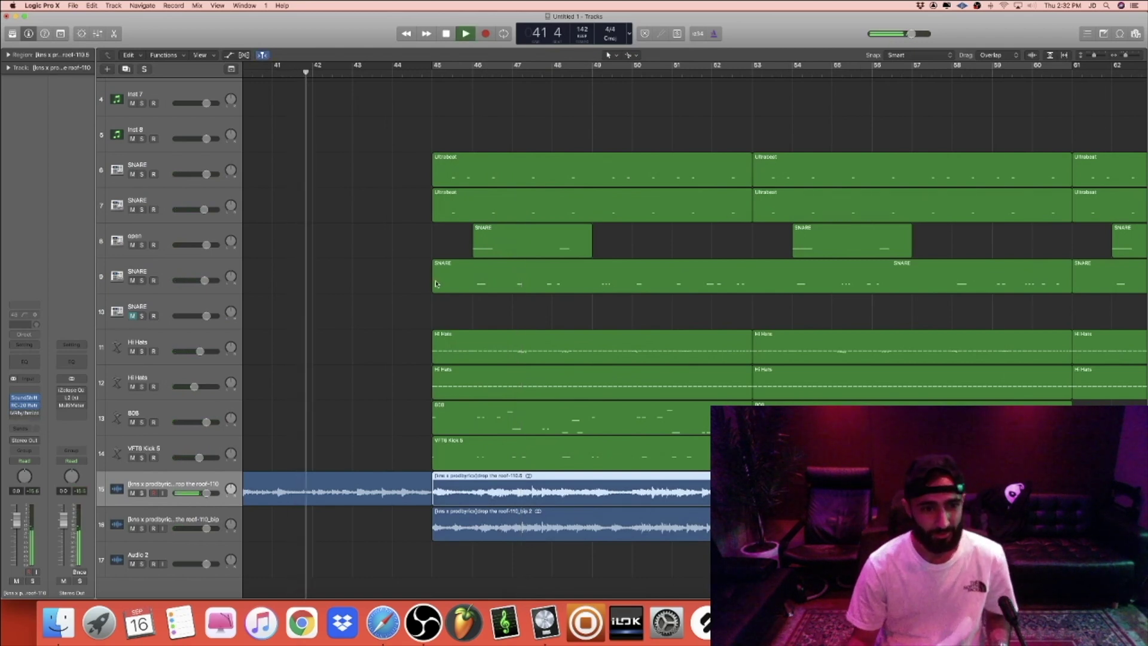
click(388, 395)
Copy the eight-bar bounced loop region from bar 45 to bar 53
scroll(530, 456, down, 2)
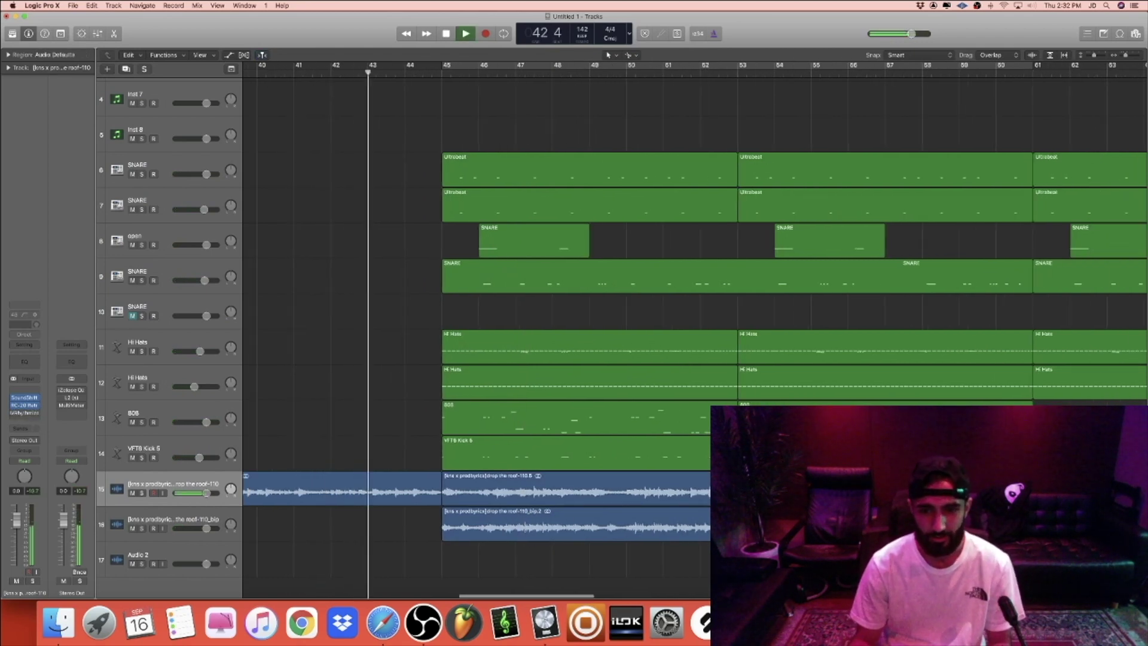
click(644, 534)
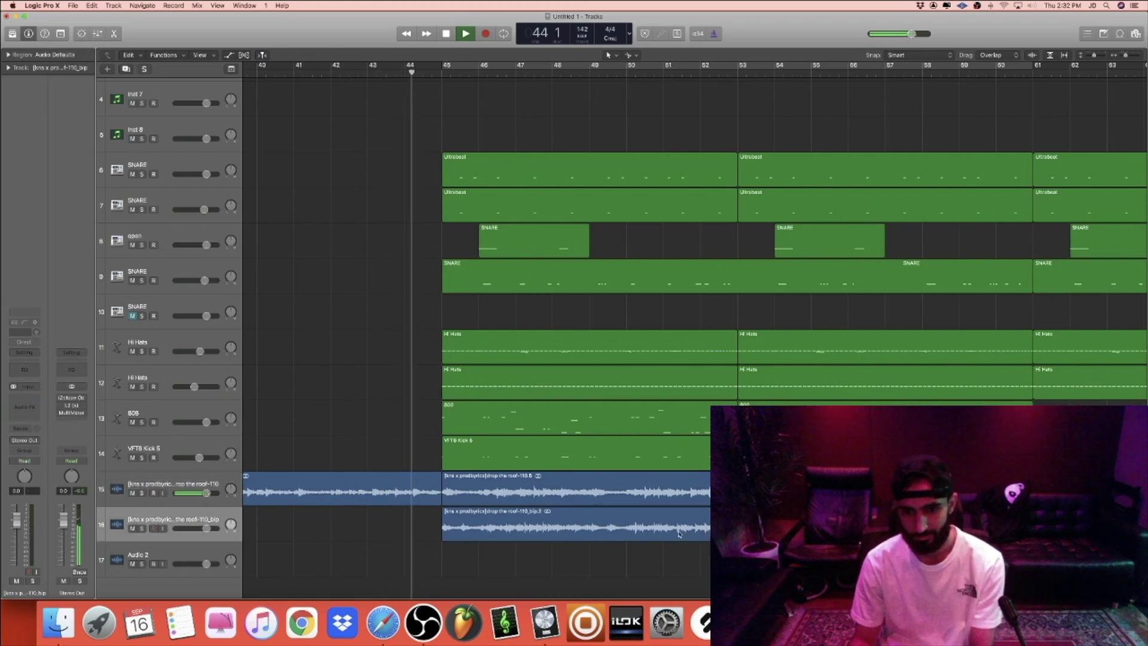
drag(644, 533, 940, 534)
Lower the volume of the bounced loop track to about -16 dB
scroll(395, 538, down, 3)
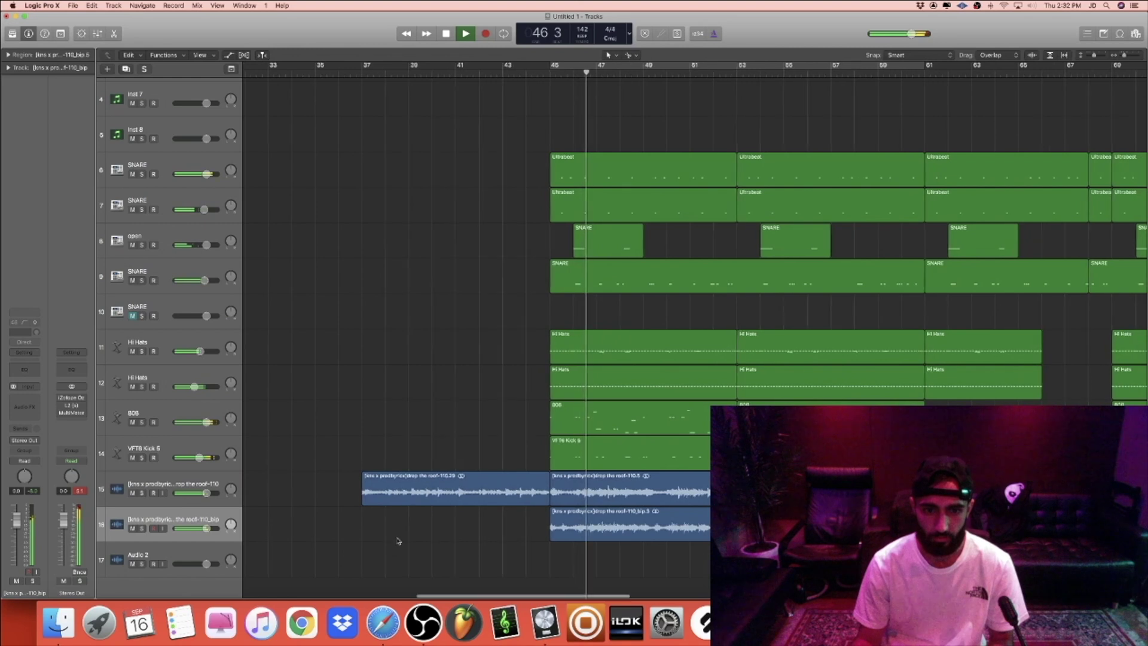
drag(206, 528, 194, 529)
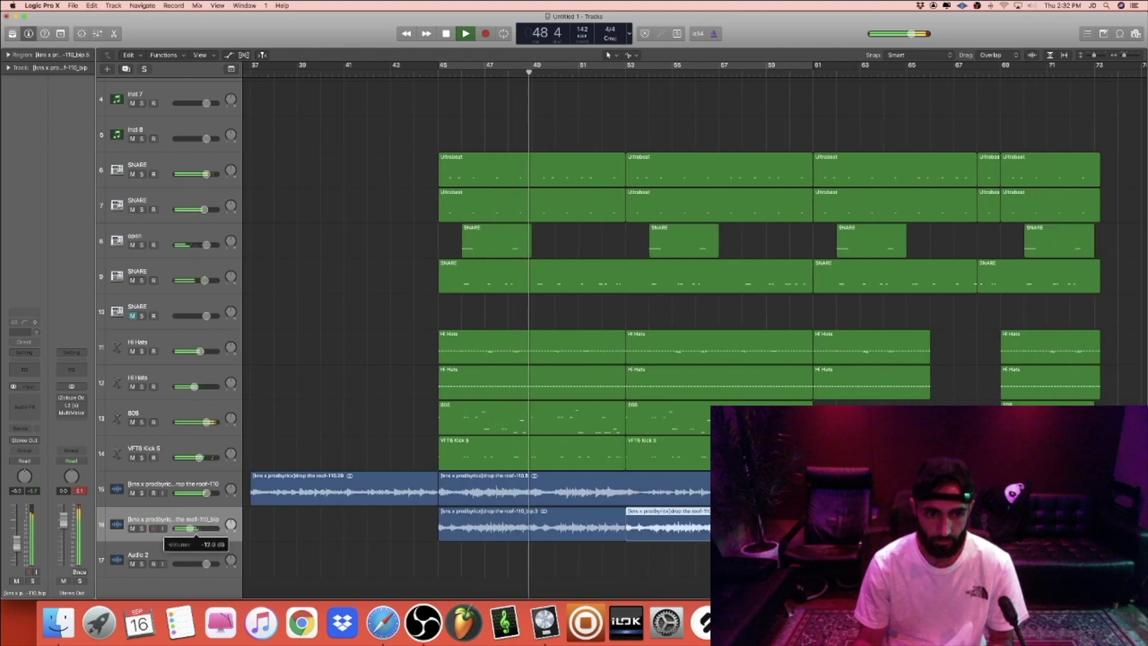
scroll(374, 545, down, 2)
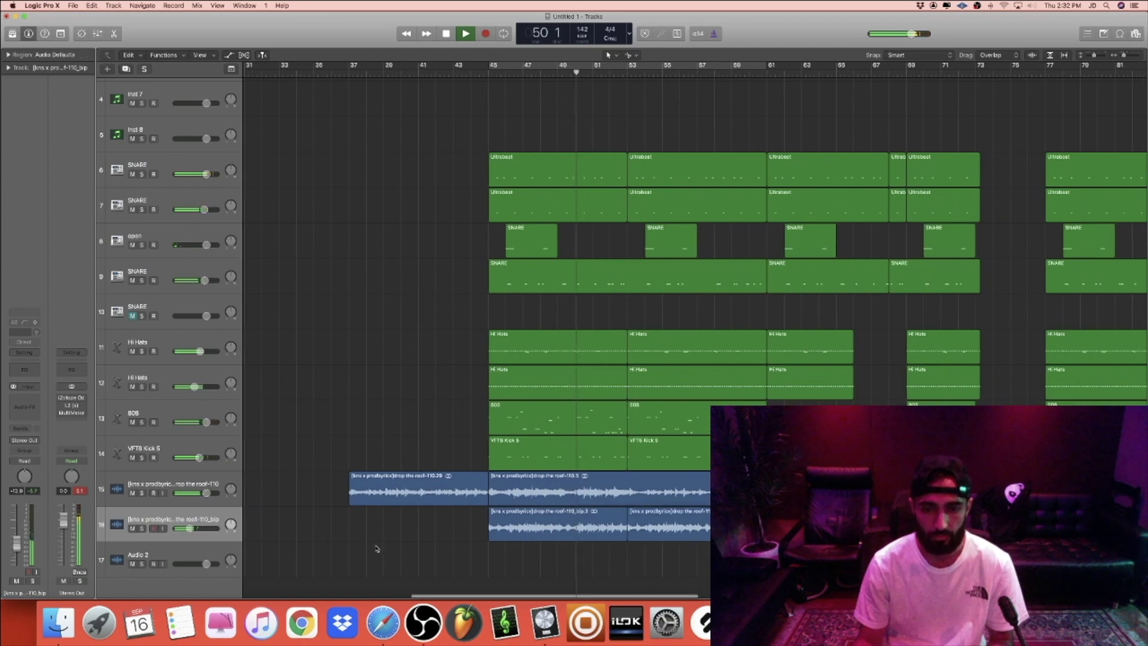
scroll(376, 543, down, 3)
click(307, 543)
drag(201, 529, 197, 531)
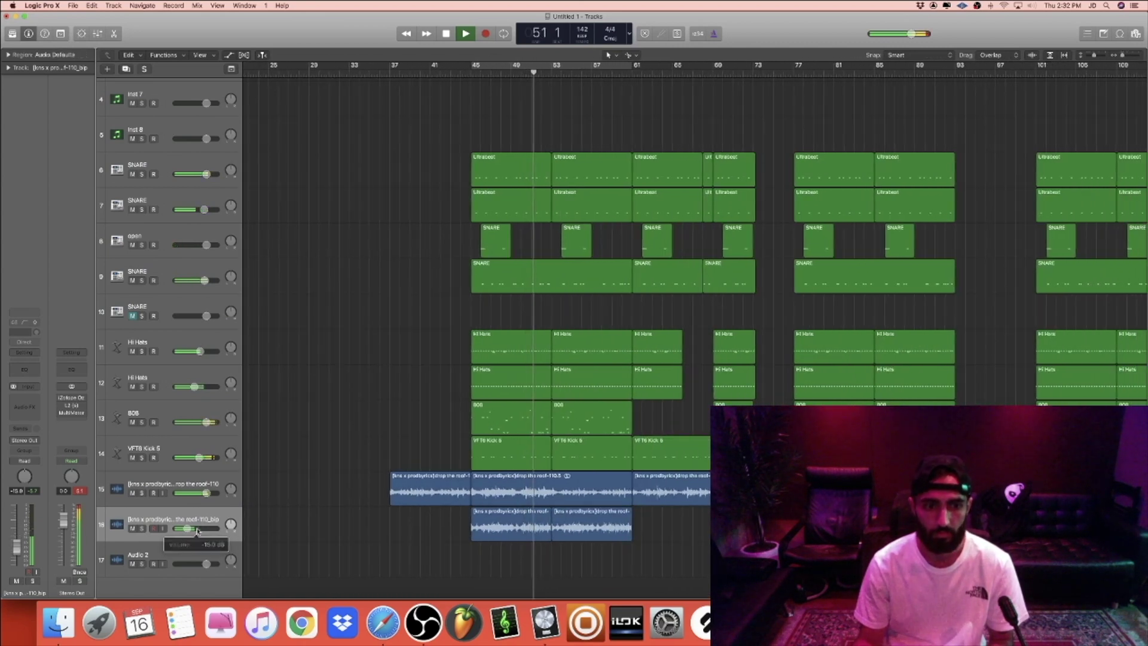
Add a Vintage Limiter module in Modern mode to the Stereo Out's Ozone 7, with a -2.7 dB threshold and -0.2 dB ceiling
scroll(376, 521, down, 4)
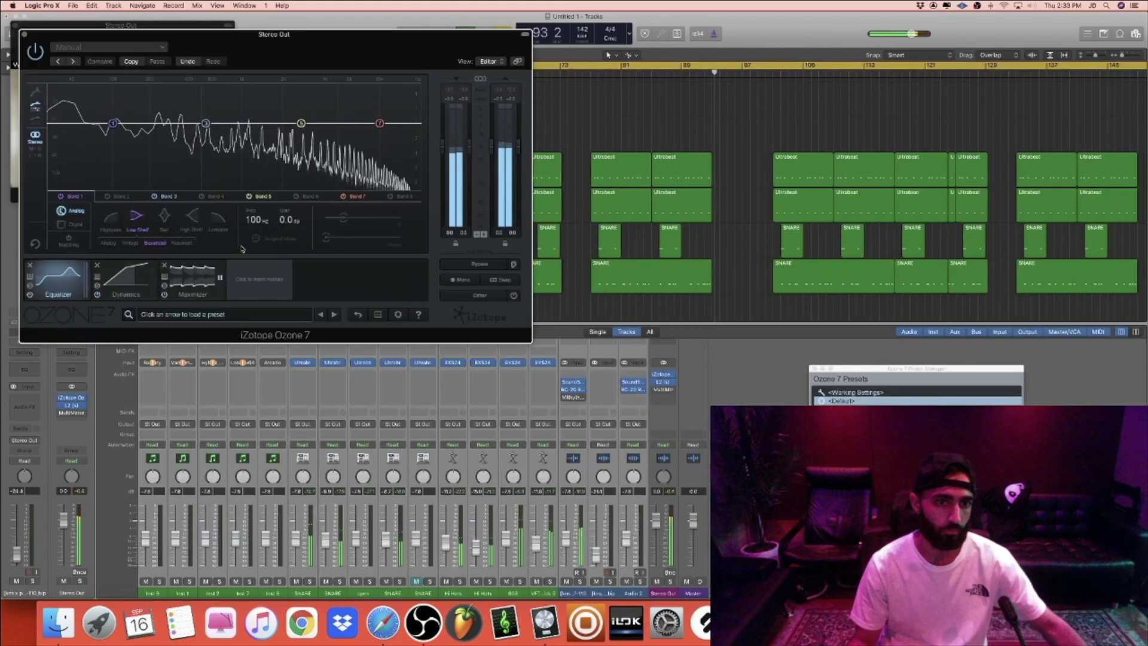
click(239, 292)
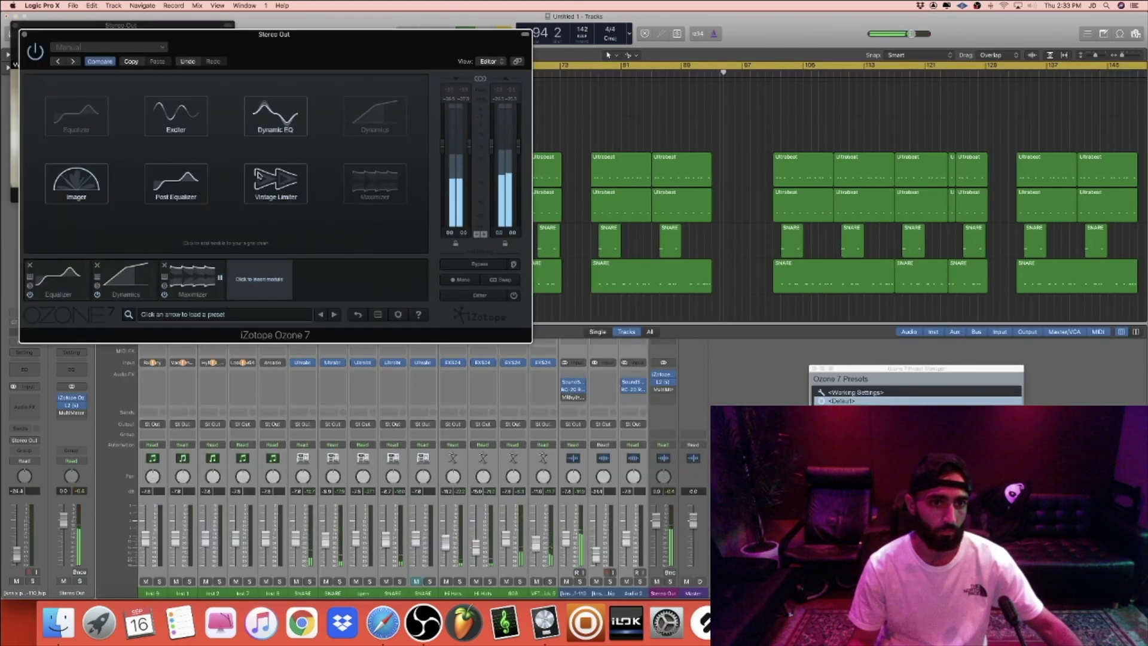
click(282, 179)
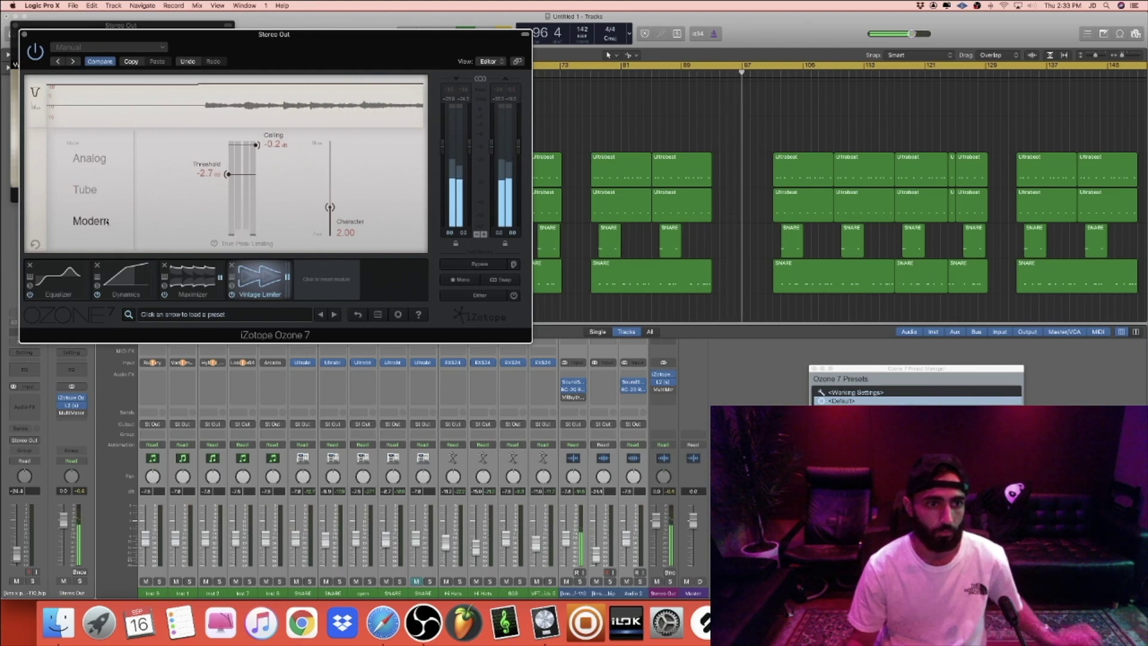
click(318, 276)
Set the Ozone Maximizer to IRC IV with a -2.5 dB threshold and -0.1 dB ceiling, and close the plug-in windows and mixer
click(216, 282)
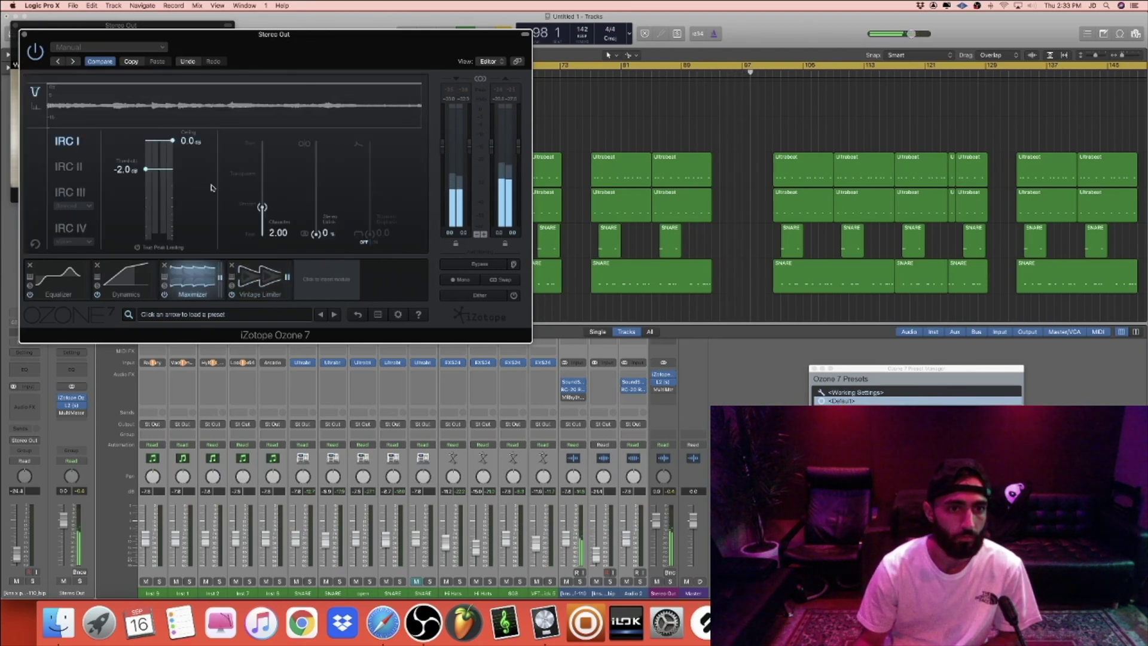
mouse_move(166, 180)
mouse_down()
mouse_move(166, 218)
mouse_move(167, 180)
mouse_up()
click(72, 228)
drag(172, 140, 172, 142)
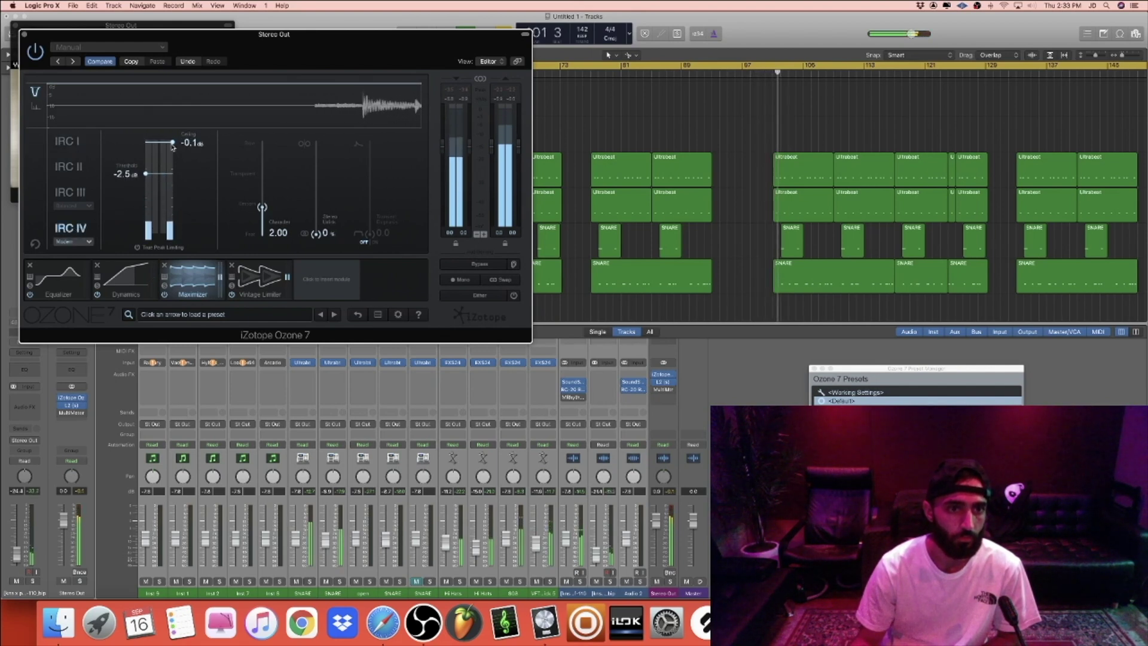
click(24, 34)
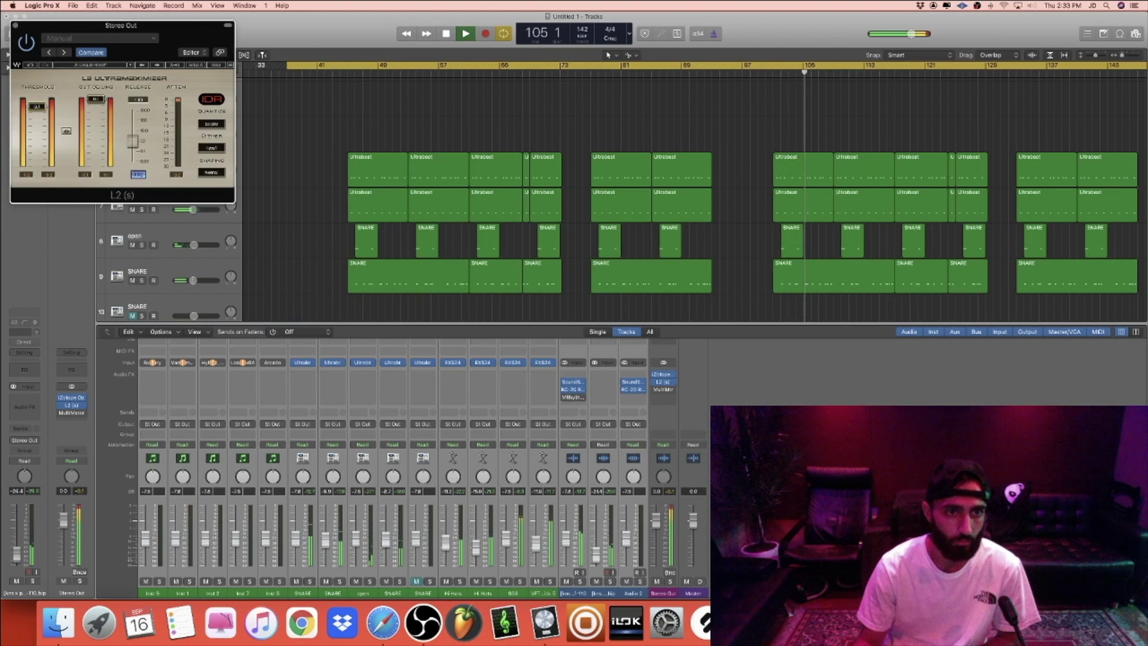
click(16, 26)
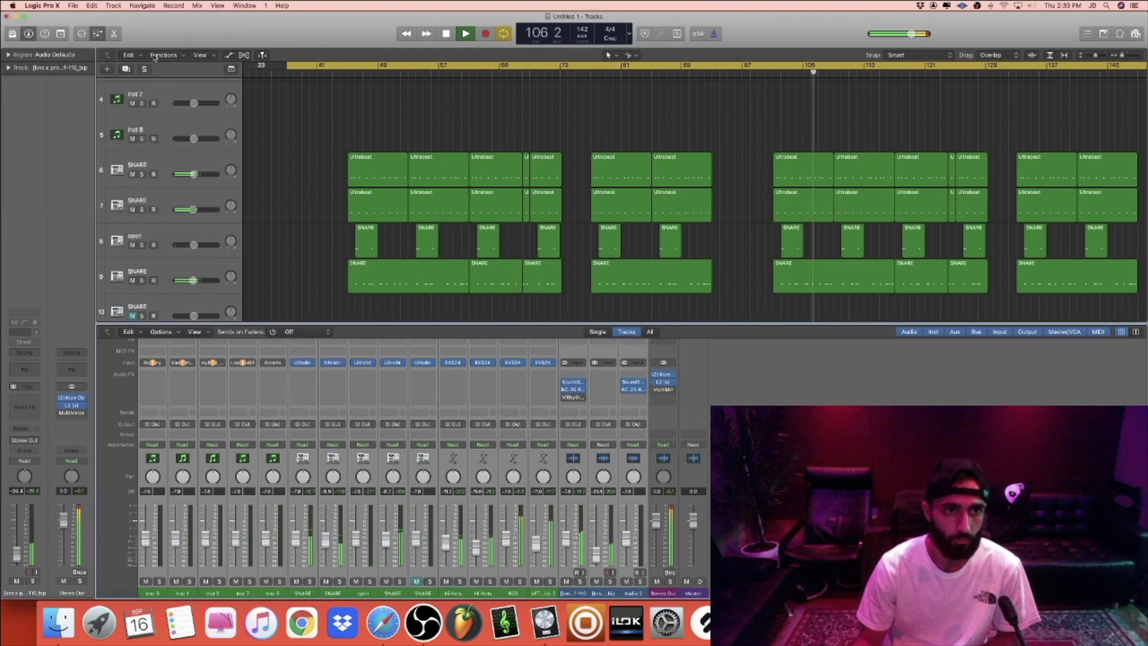
click(101, 36)
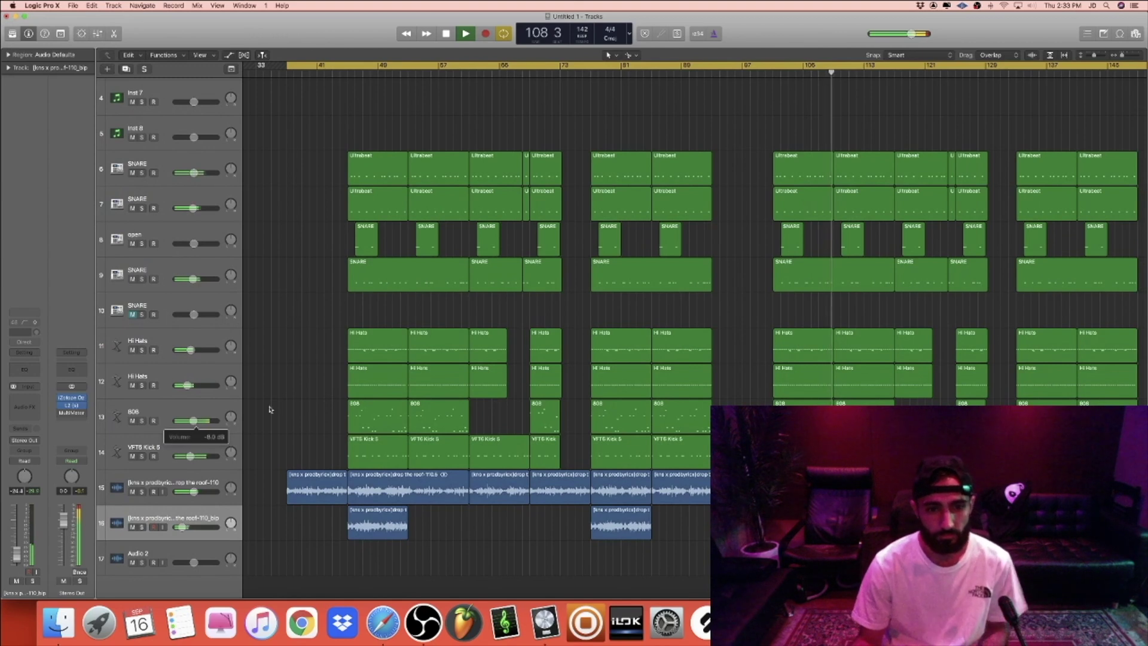
Show automation for the Stereo Out track and create a volume automation line on it
scroll(331, 402, right, 5)
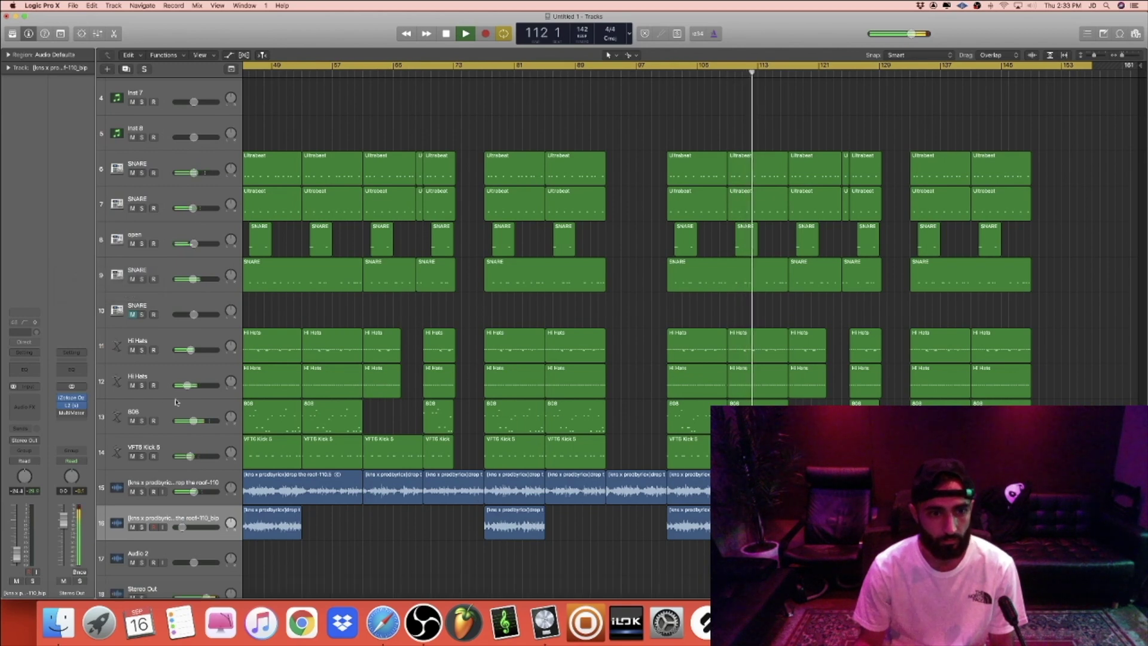
scroll(178, 404, down, 1)
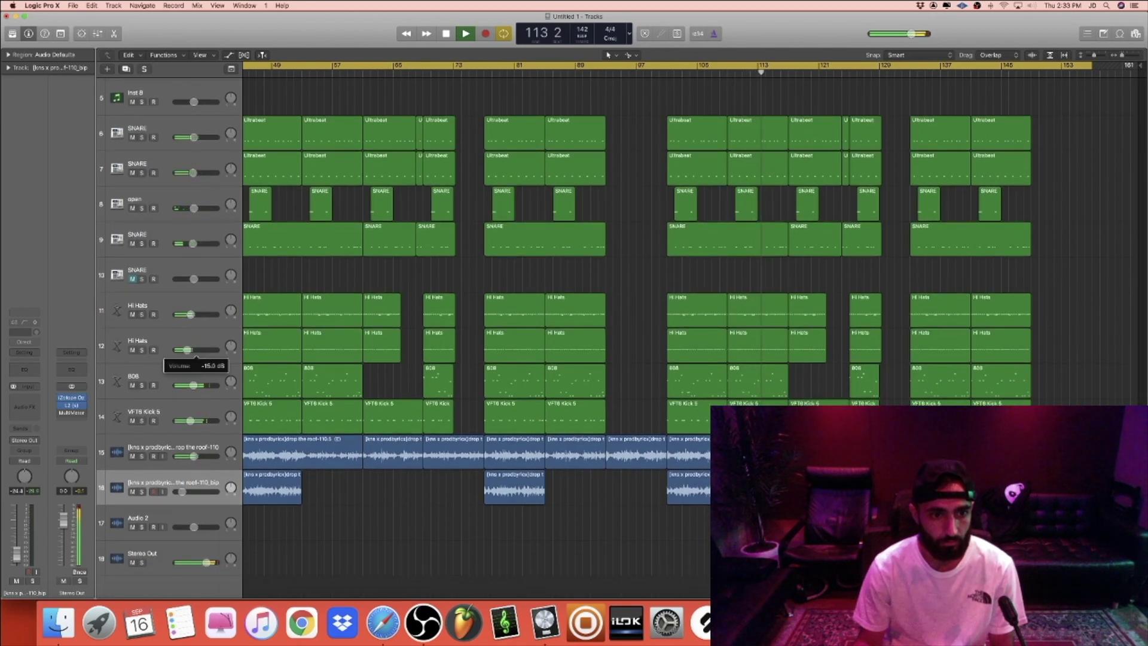
key(a)
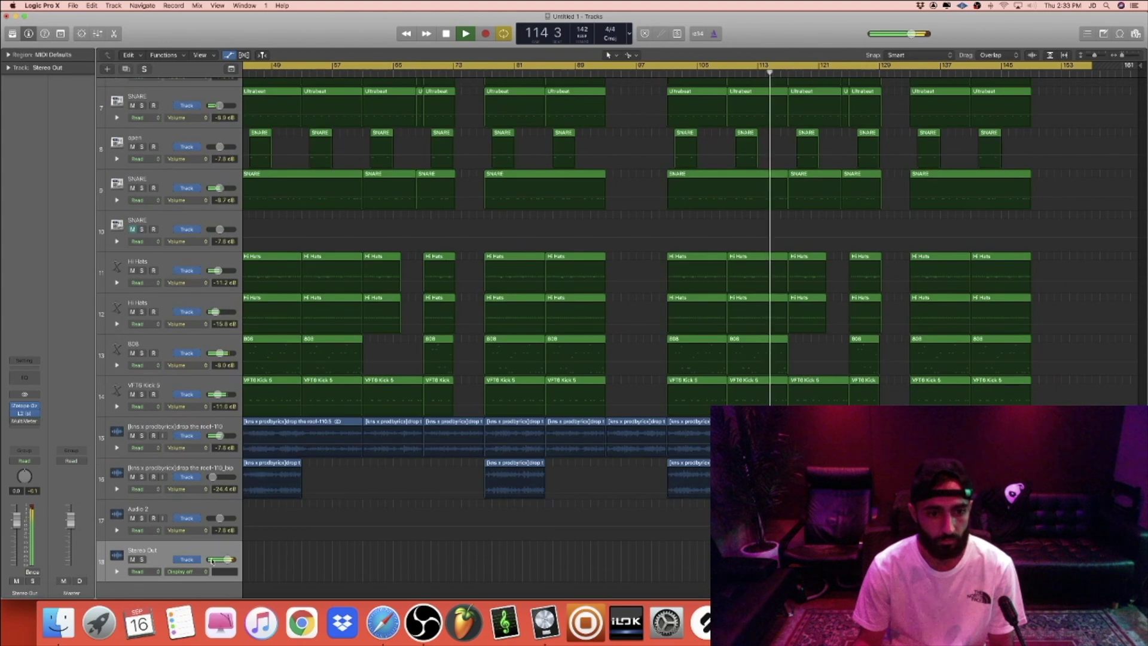
click(182, 571)
click(220, 563)
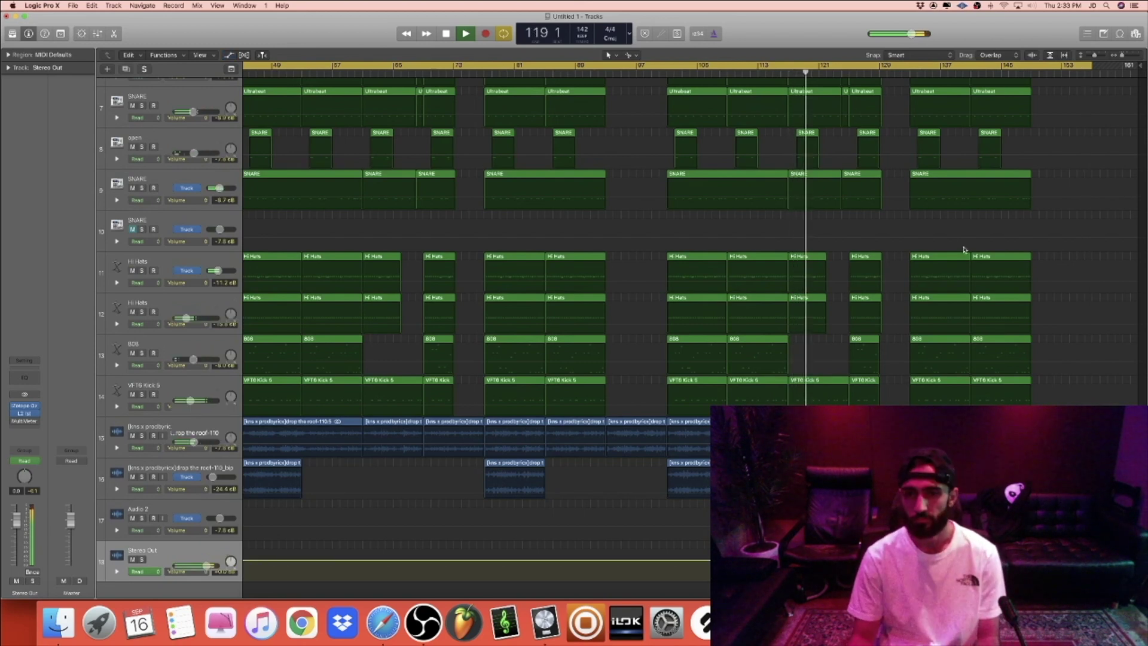
scroll(612, 200, up, 5)
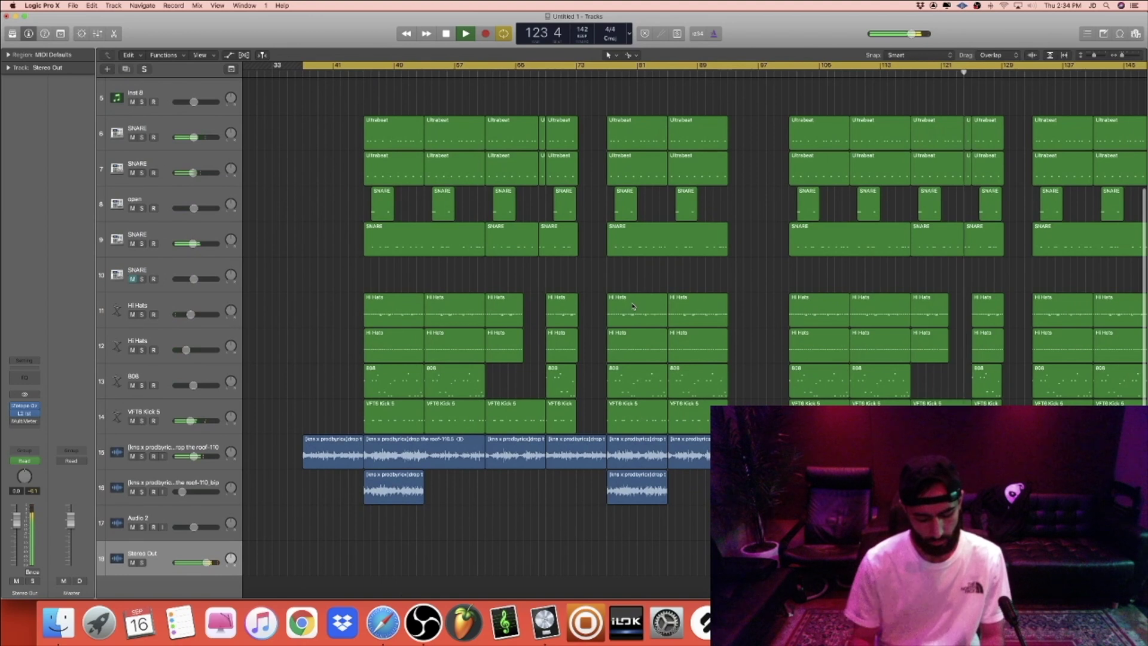
Save the project in the Logic folder as "Drop The Roof 142bpm (prod. JDmadethis x KNS x prodbyricx)"
key(super+s)
text(Drop yh)
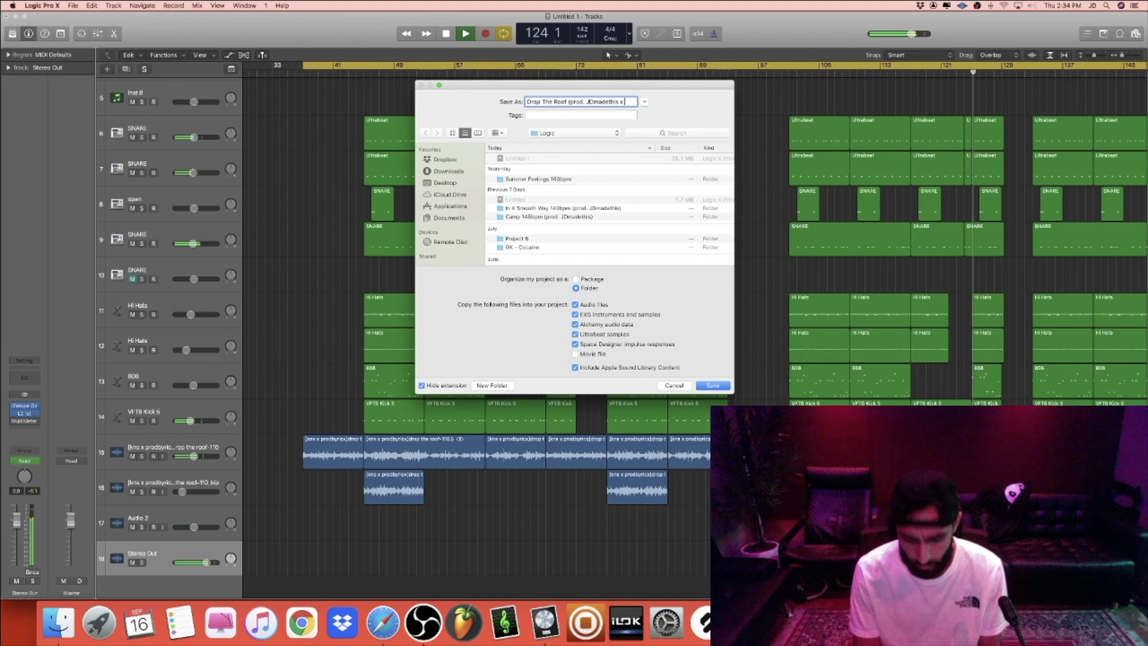
text(NS x)
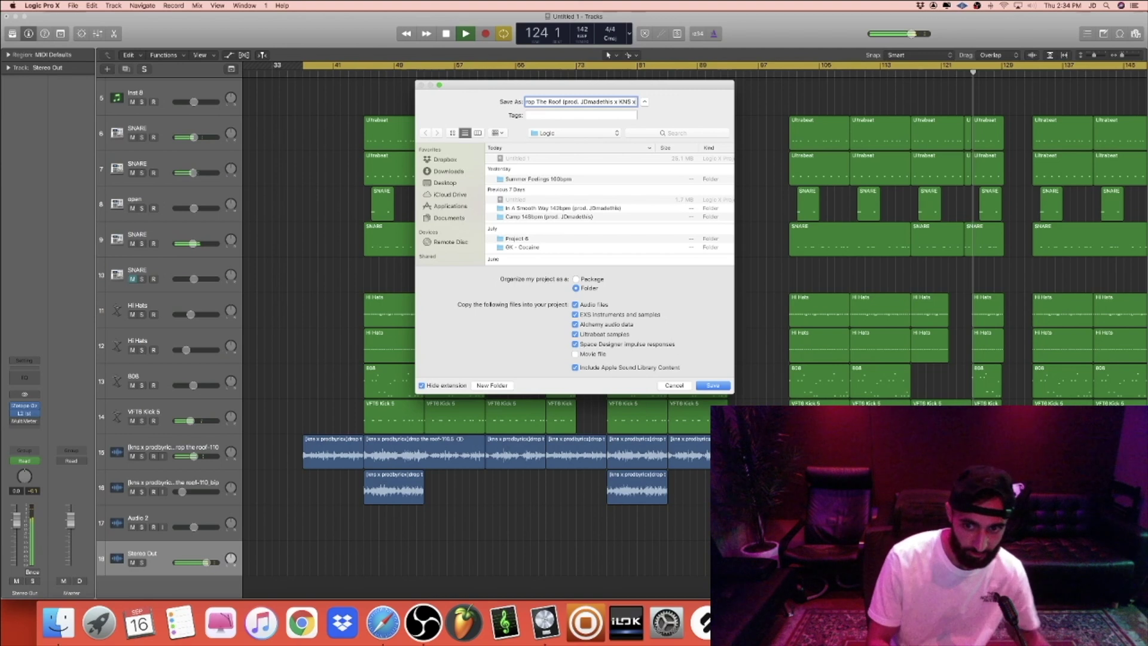
text(prod)
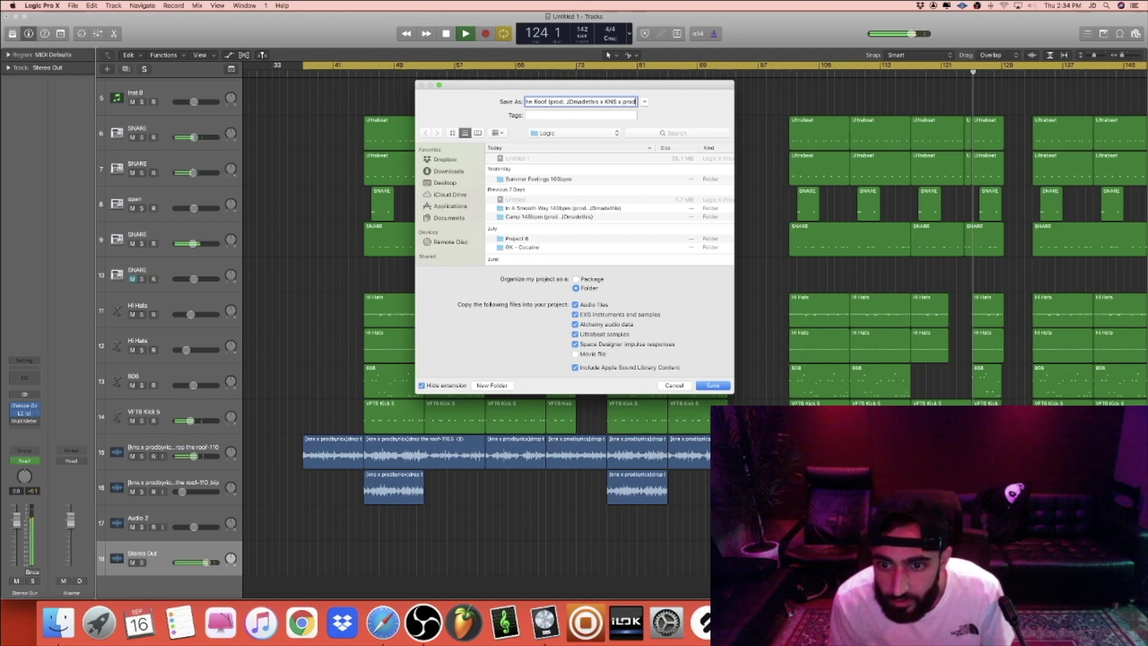
click(547, 101)
text(142bpm)
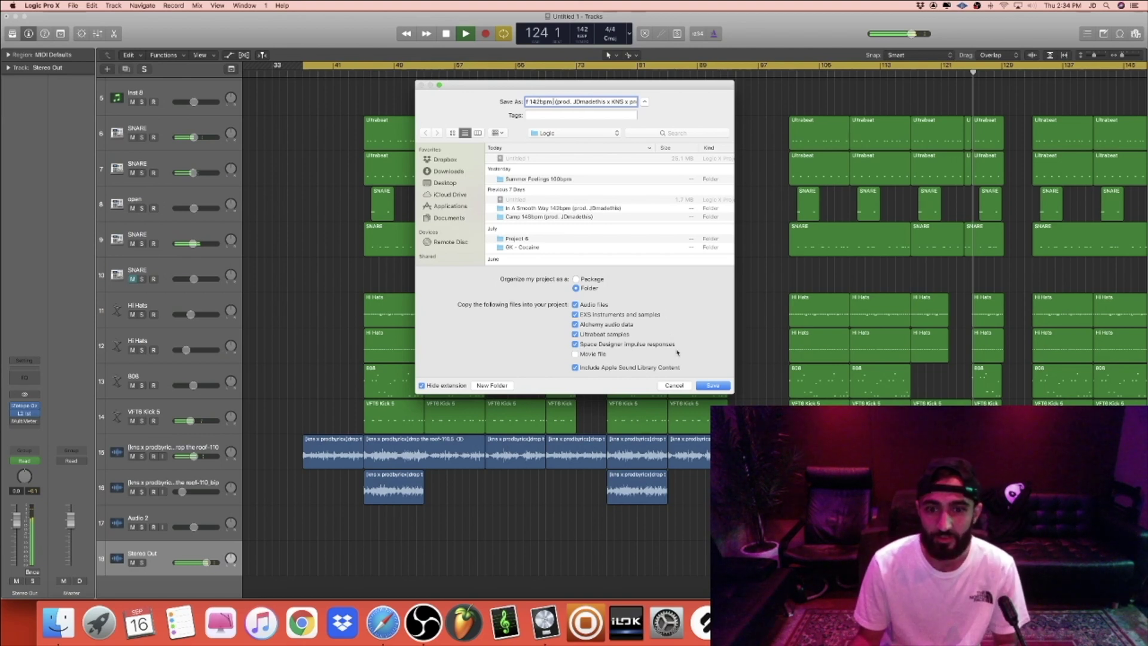
click(699, 384)
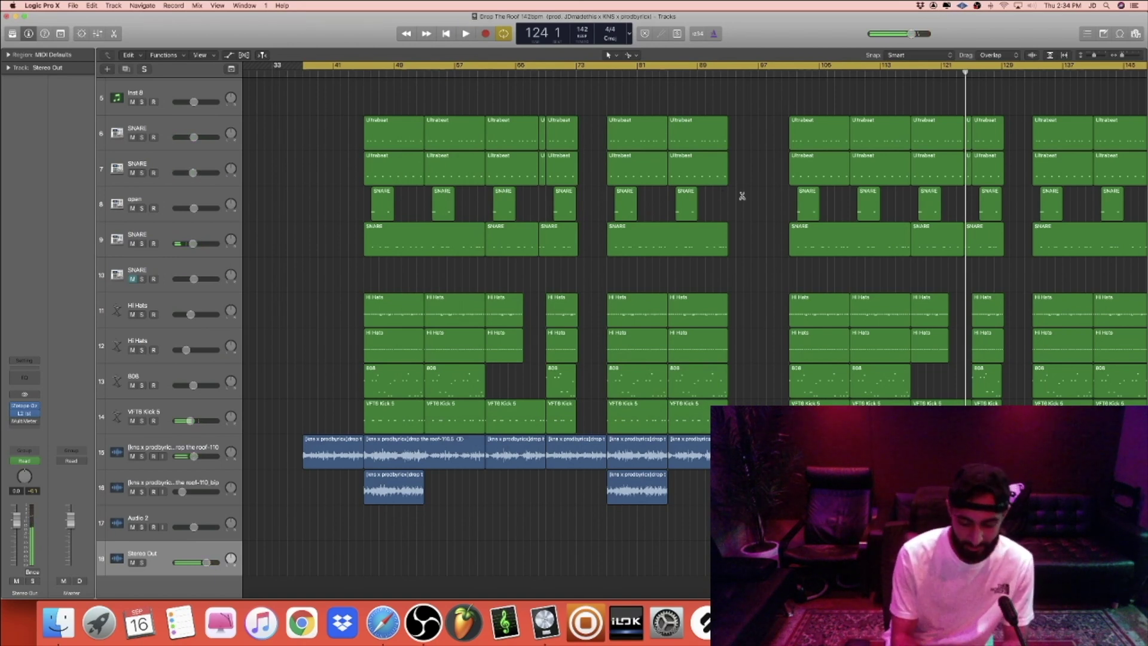
Bounce the song from bar 37 to 157 offline as an MP3 into the Beat Mp3s folder in Dropbox
key(super+b)
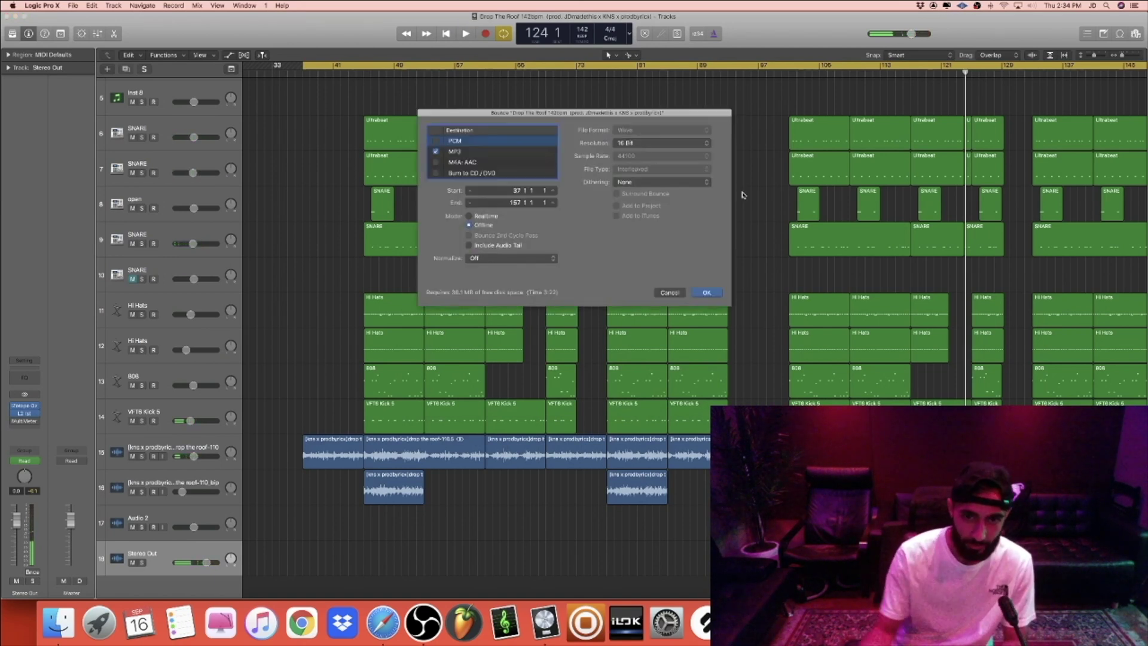
click(707, 292)
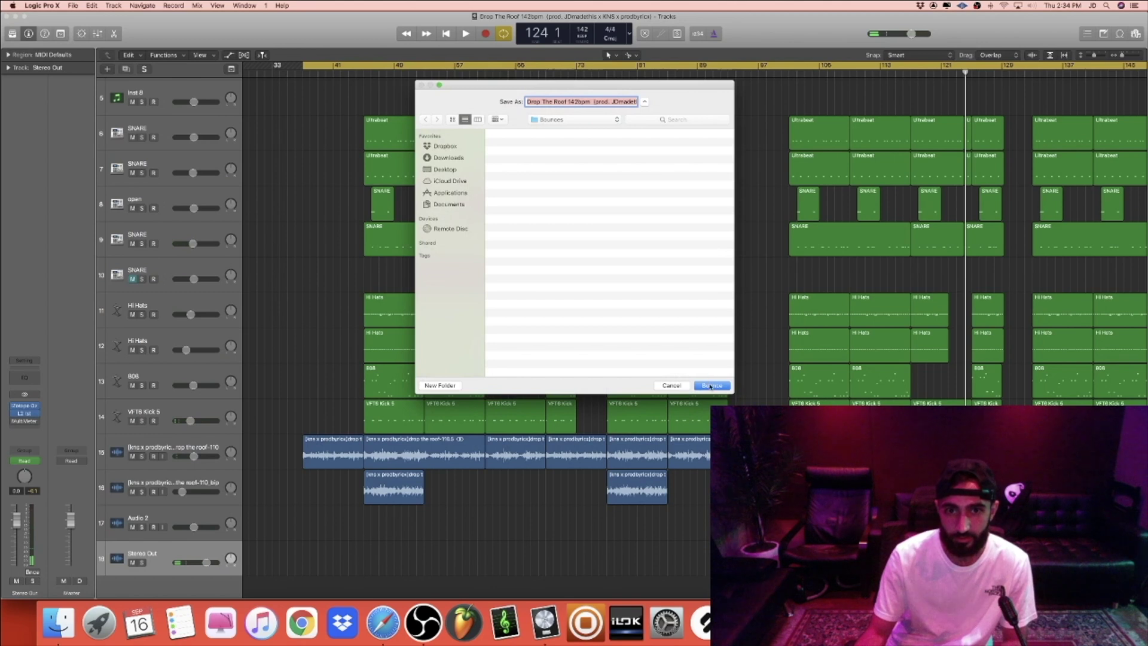
click(566, 122)
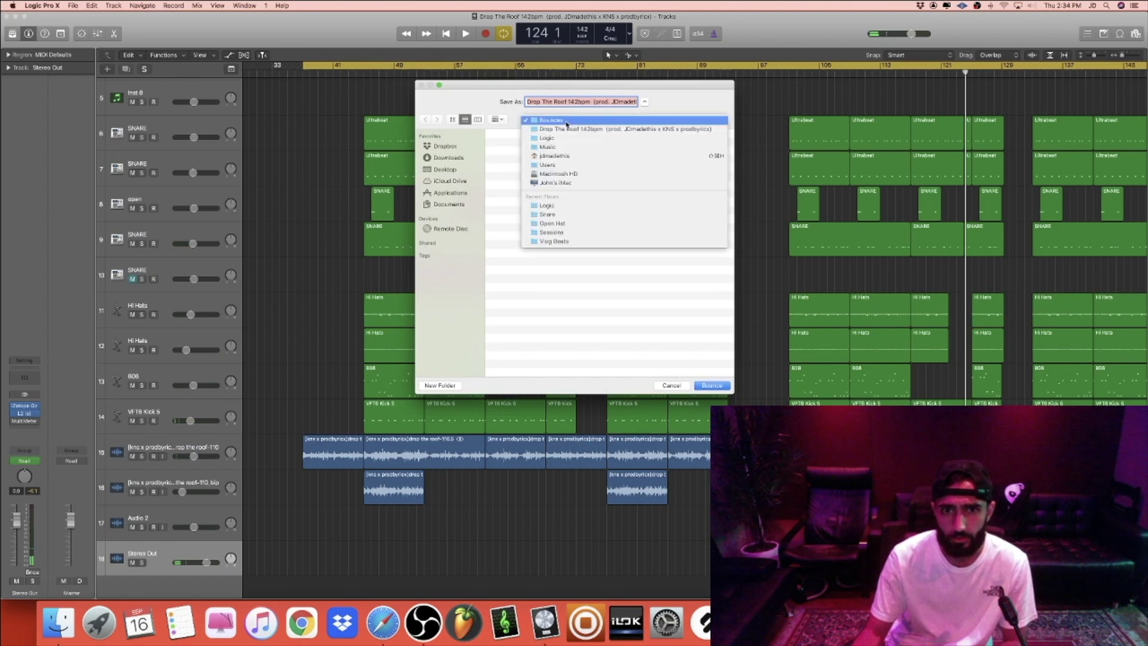
click(445, 146)
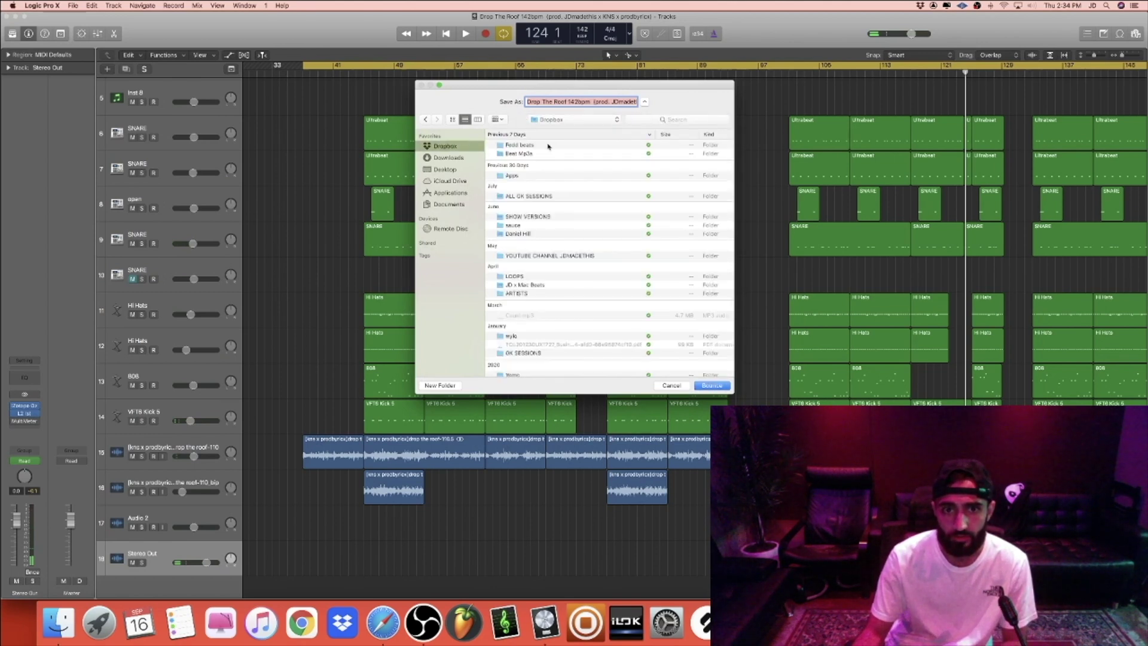
click(542, 153)
double_click(541, 154)
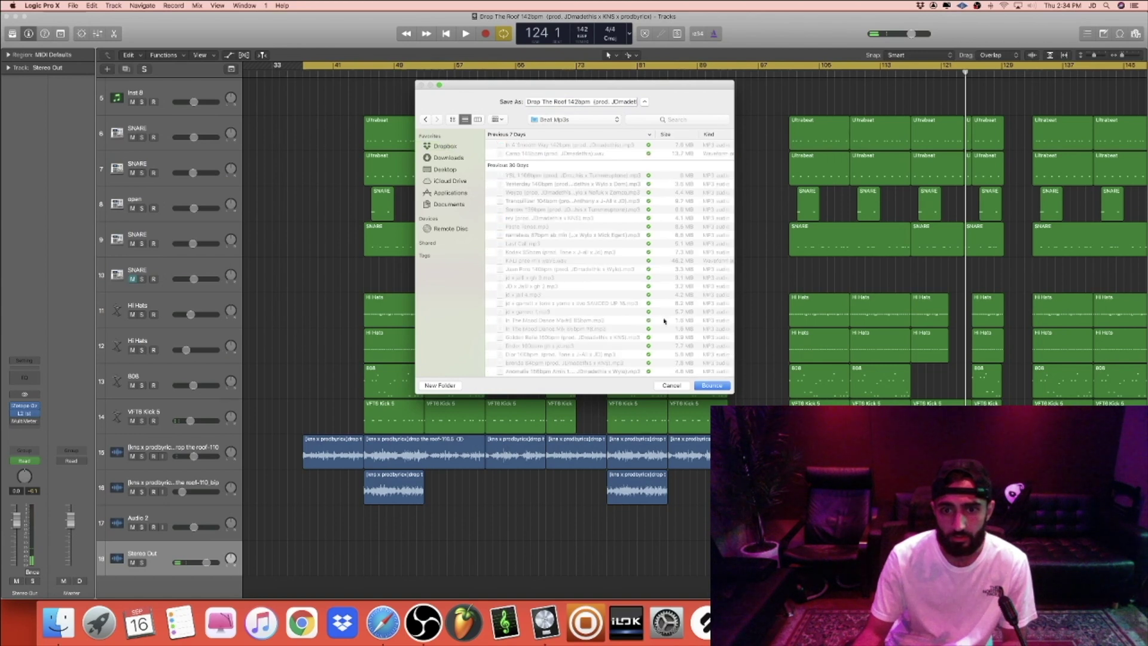
click(712, 386)
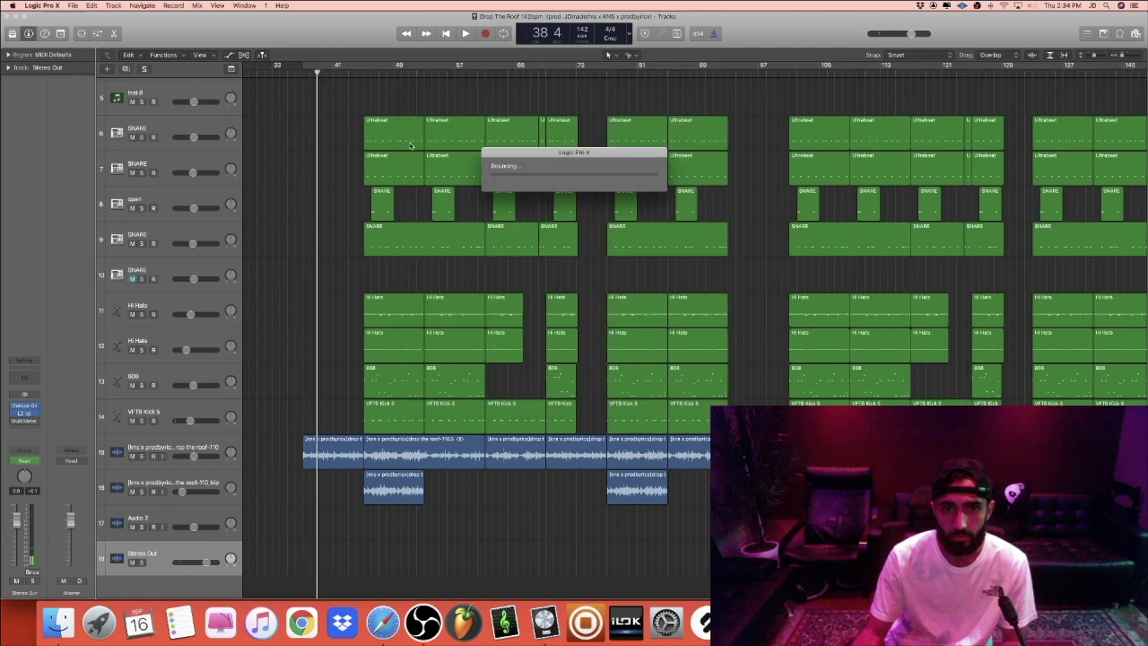